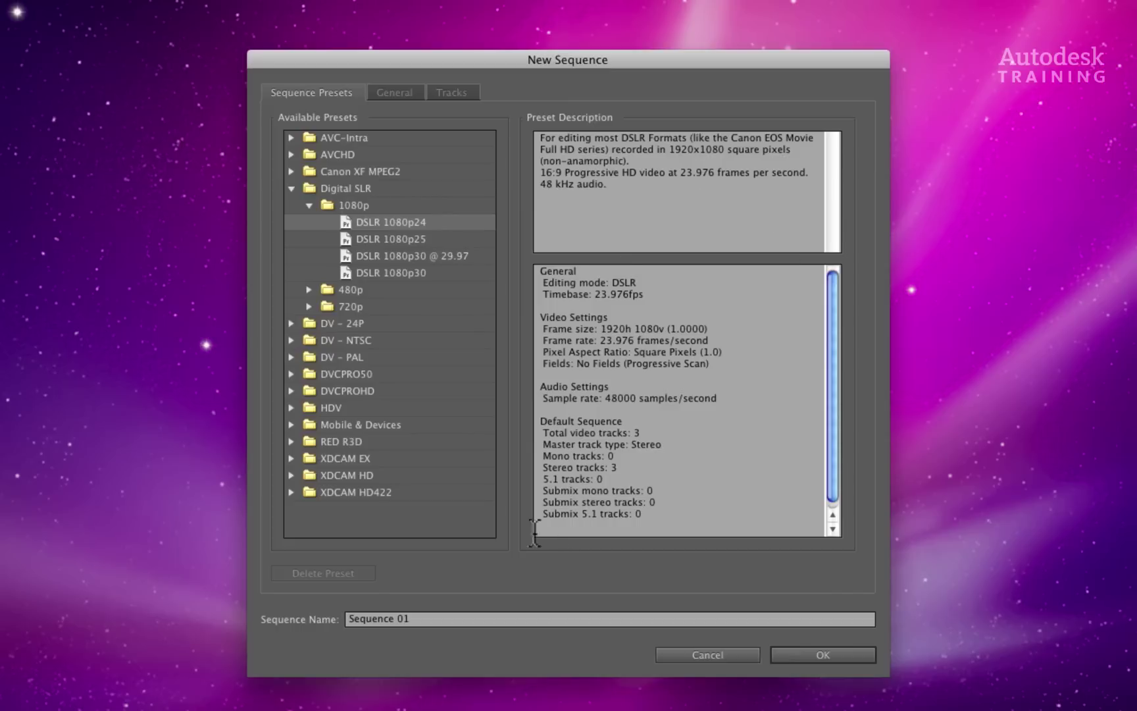
Compare the DV - PAL Standard 48kHz preset, then go back to the DSLR 1080p24 preset
left_click(291, 358)
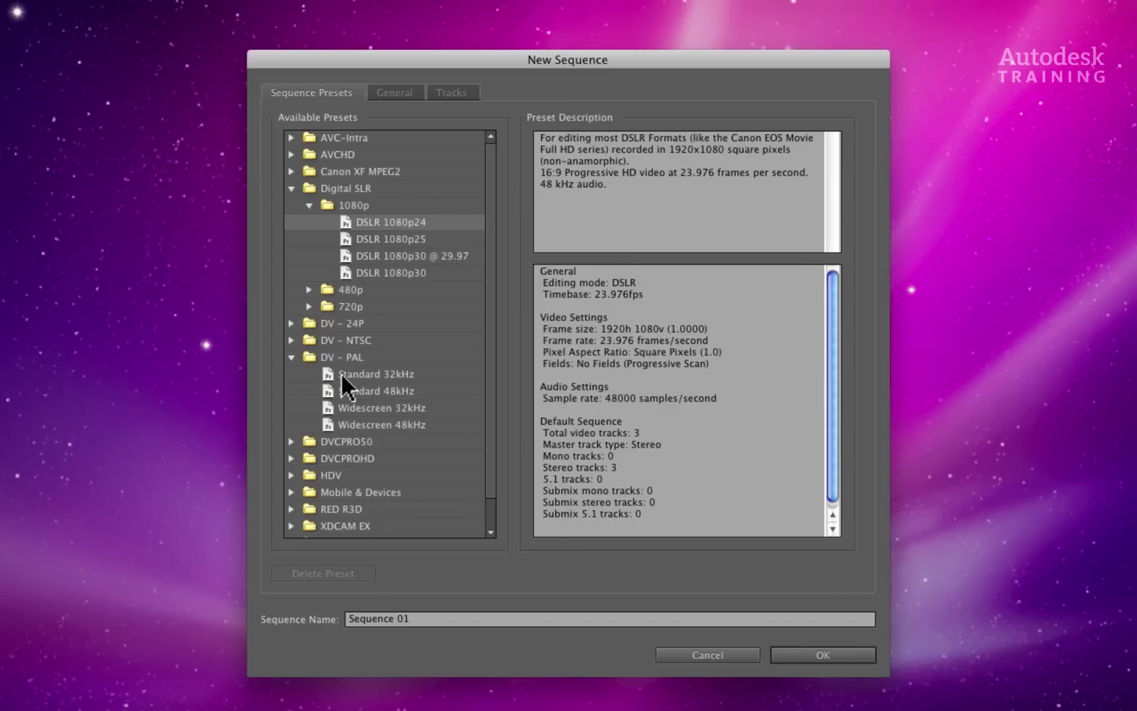
left_click(356, 391)
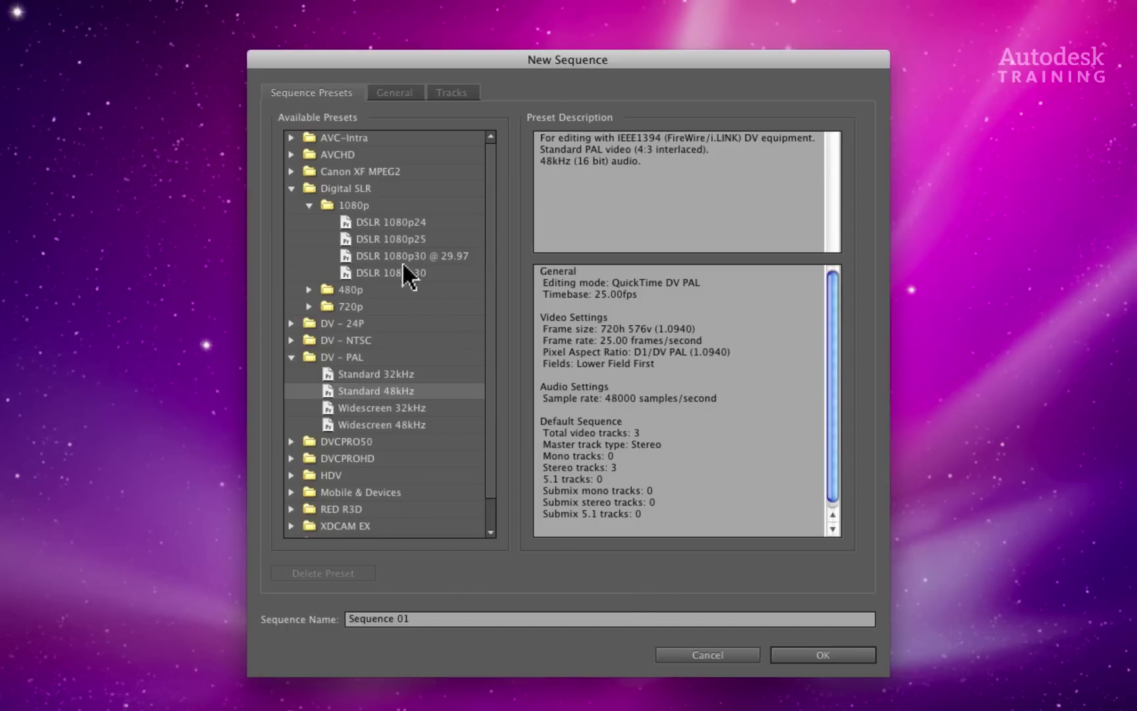
left_click(373, 223)
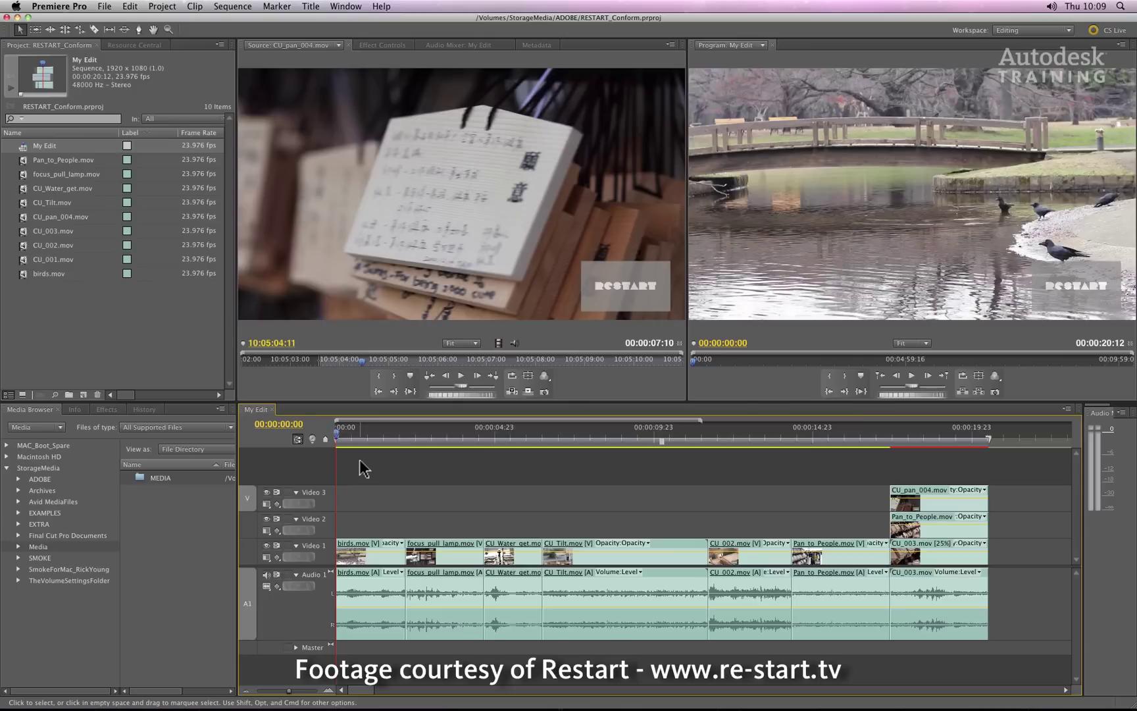
Scrub the My Edit sequence, then bring up File > Export to list formats including AAF
left_click_drag(360, 431, 314, 469)
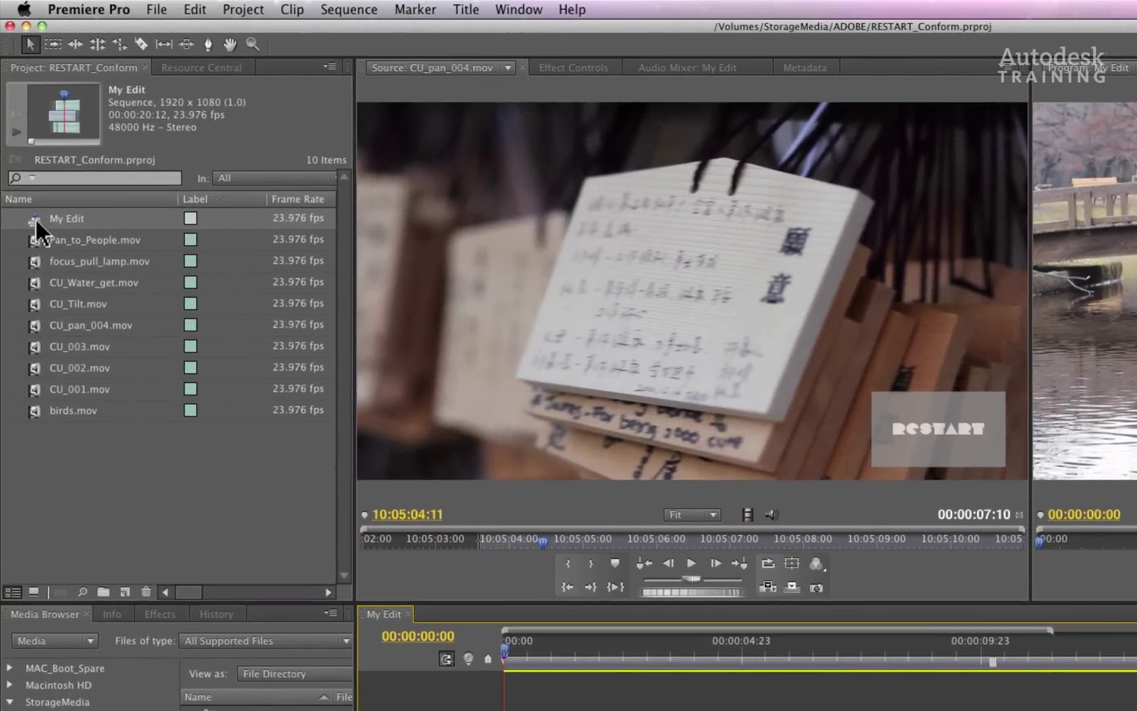
left_click(35, 217)
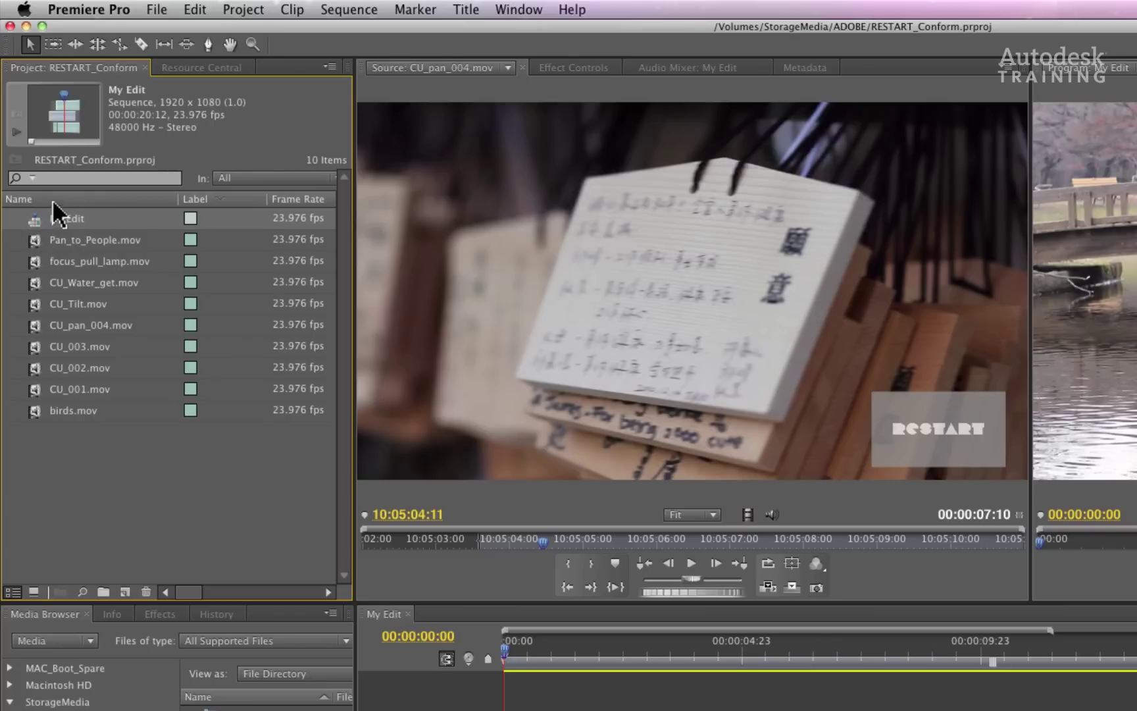
left_click(156, 10)
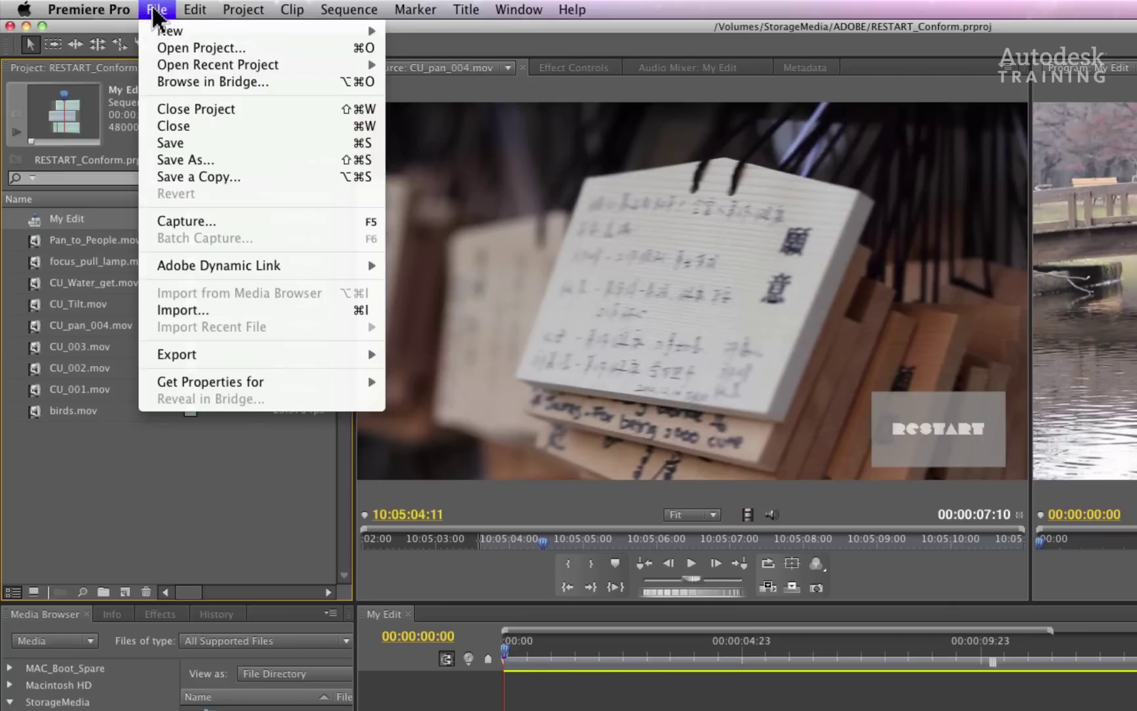
mouse_move(237, 355)
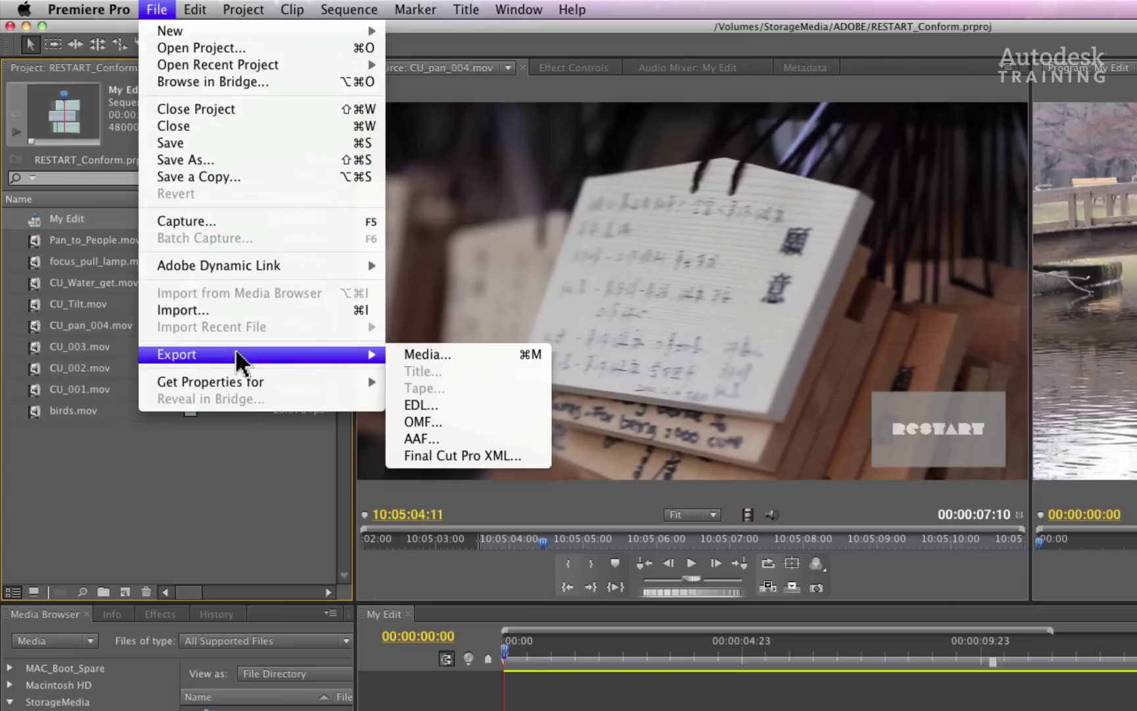
Start an AAF export and point the save dialog at StorageMedia's Media folder
left_click(534, 439)
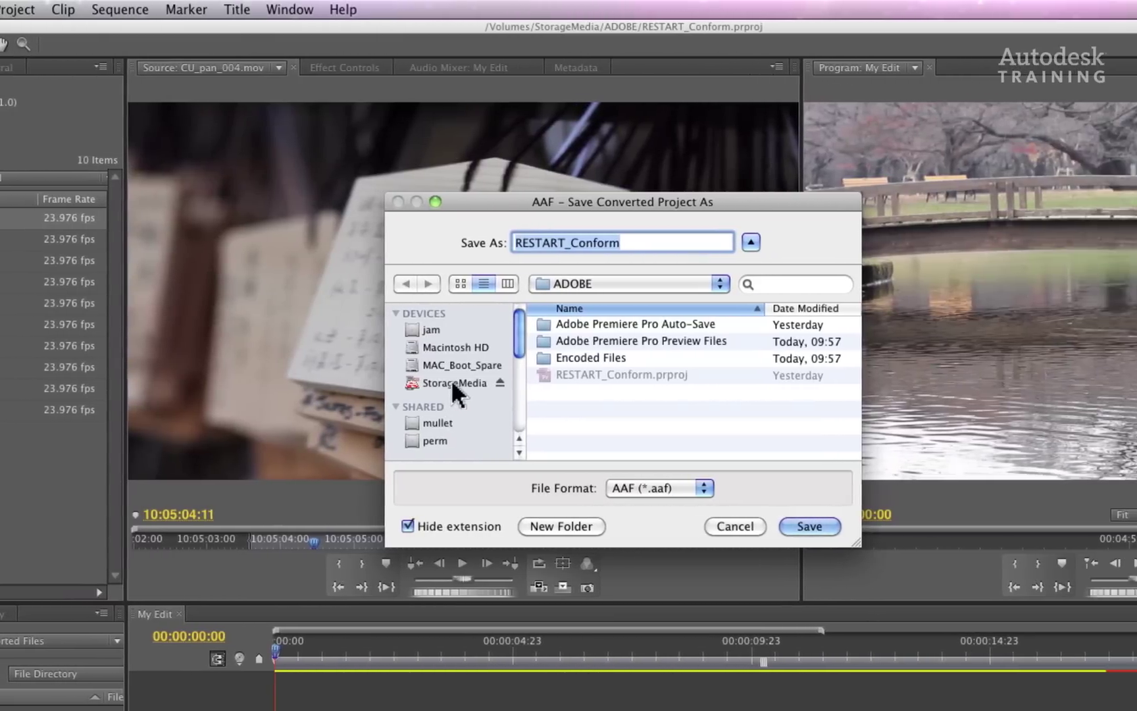
left_click(627, 382)
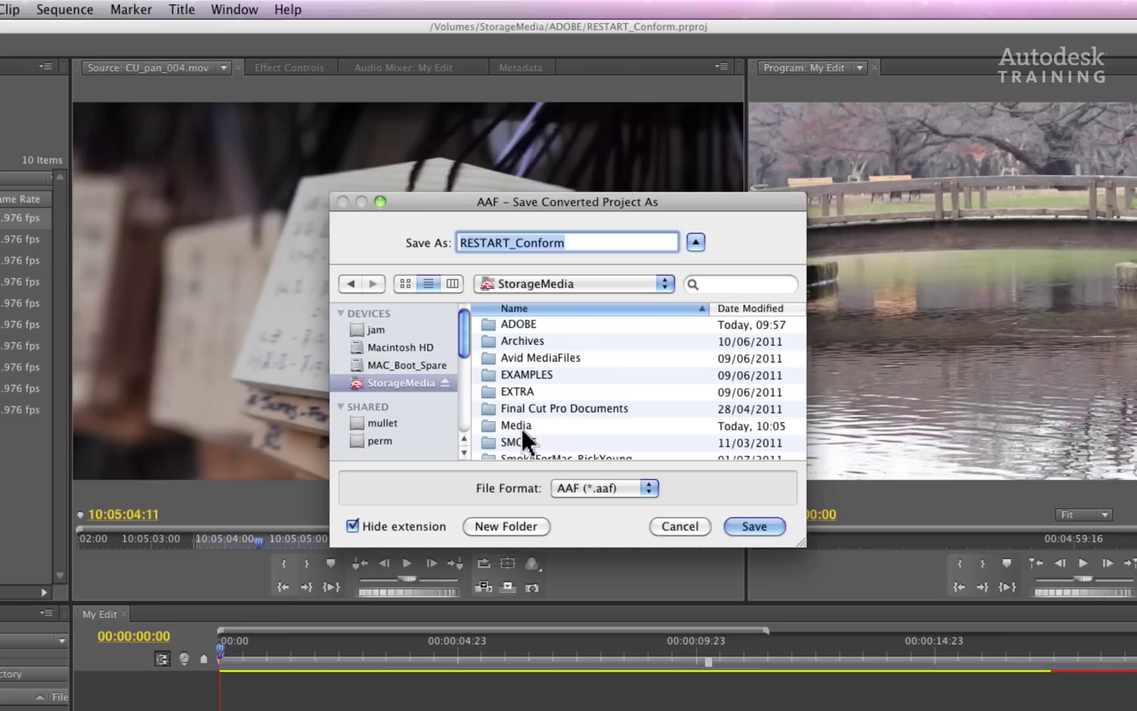
double_click(520, 425)
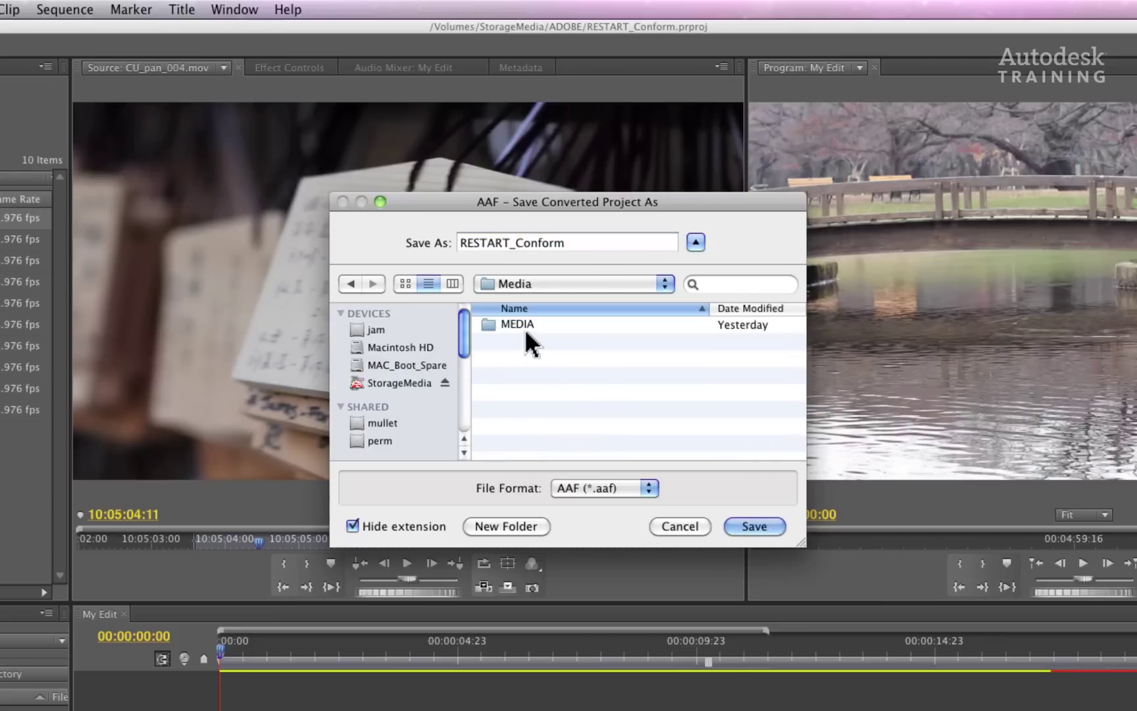
double_click(522, 323)
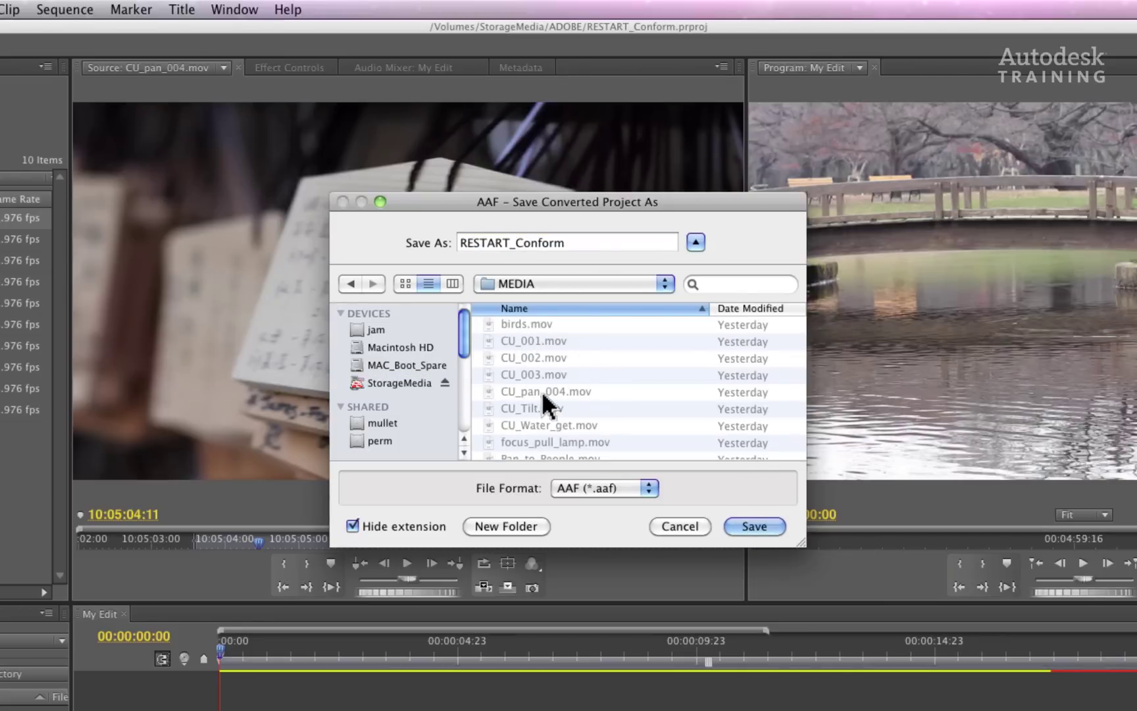
left_click(350, 283)
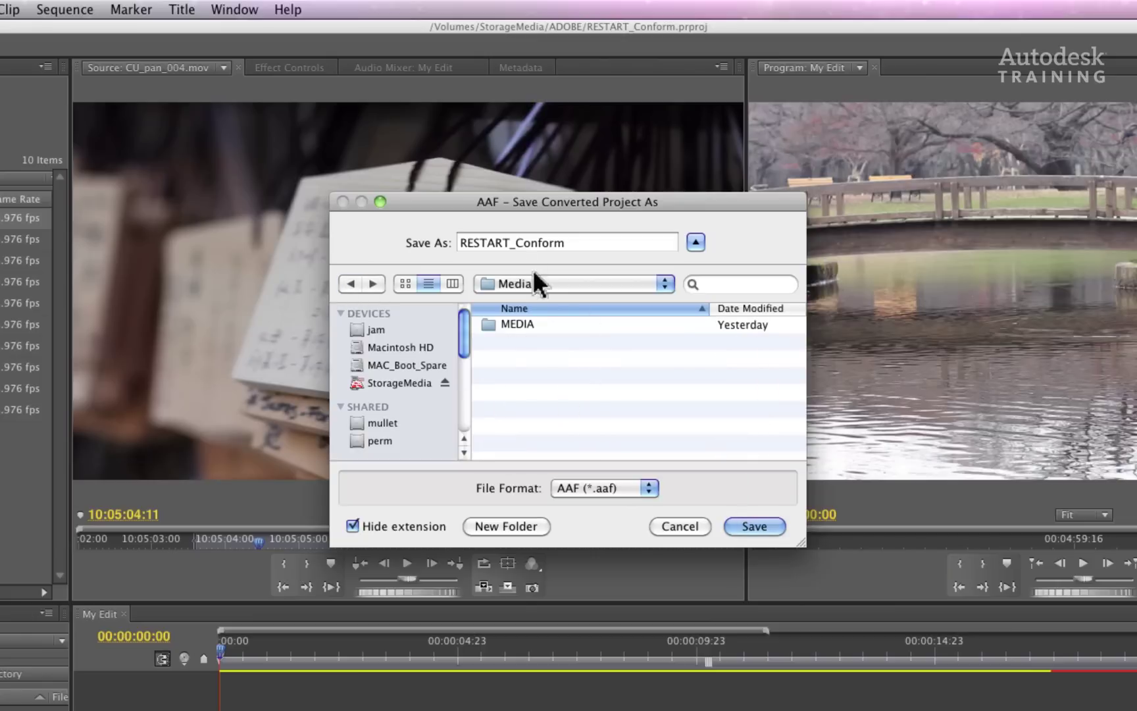
Replace the RESTART_Conform file name with My_Edit
left_click(583, 244)
left_click_drag(606, 245, 394, 246)
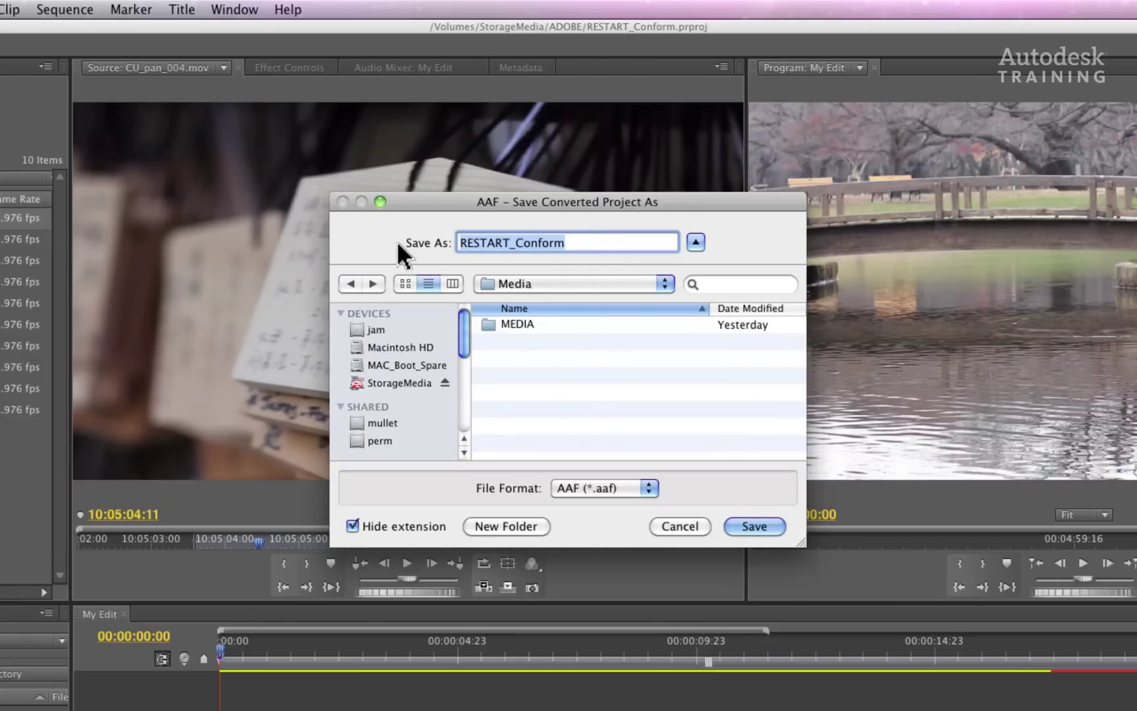
type("My")
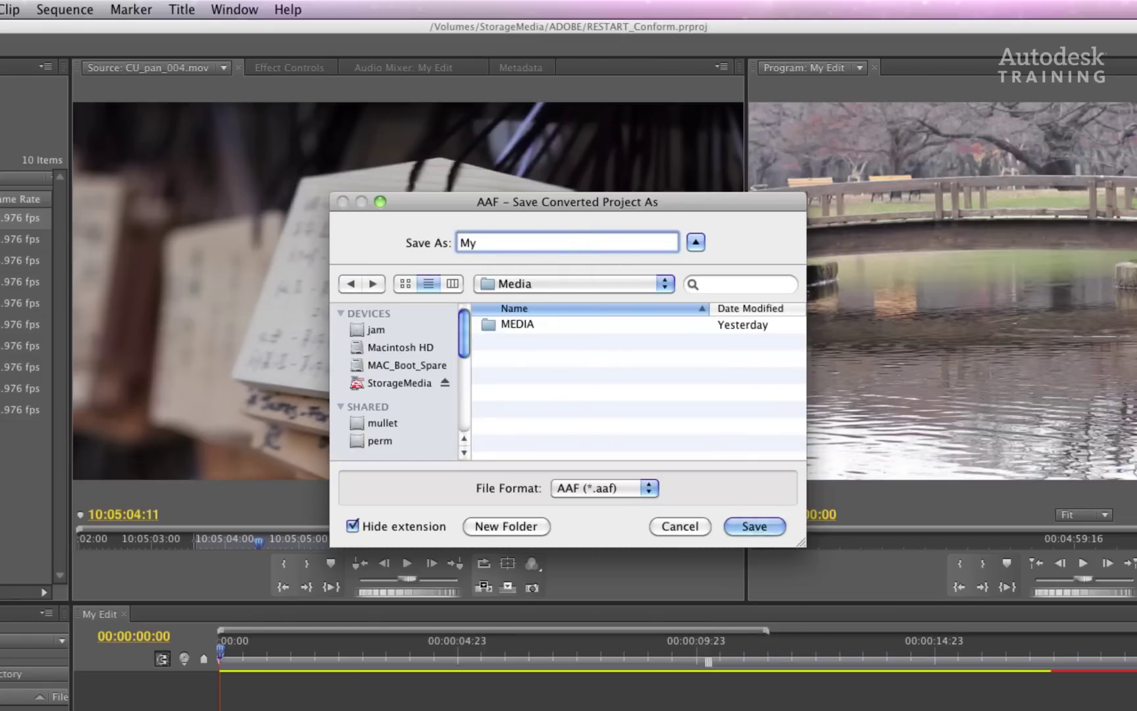
type("_Edit")
Save My_Edit.aaf, leaving legacy AAF and embedded audio unchecked
left_click(768, 529)
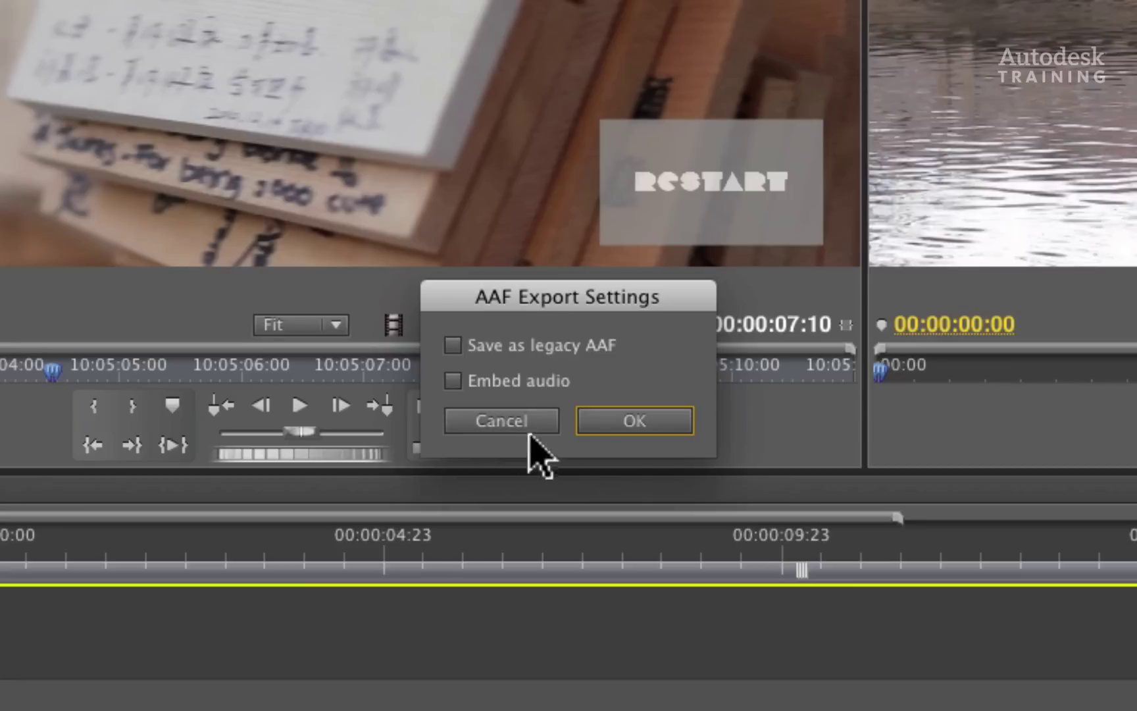
left_click(651, 425)
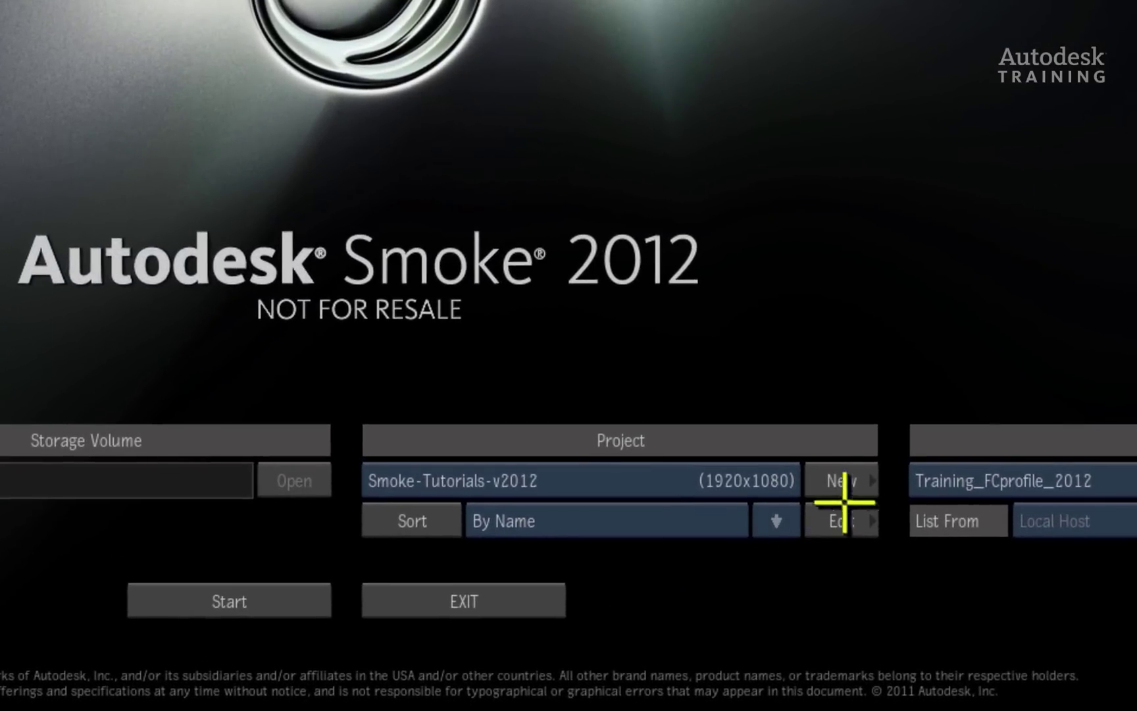
left_click(840, 479)
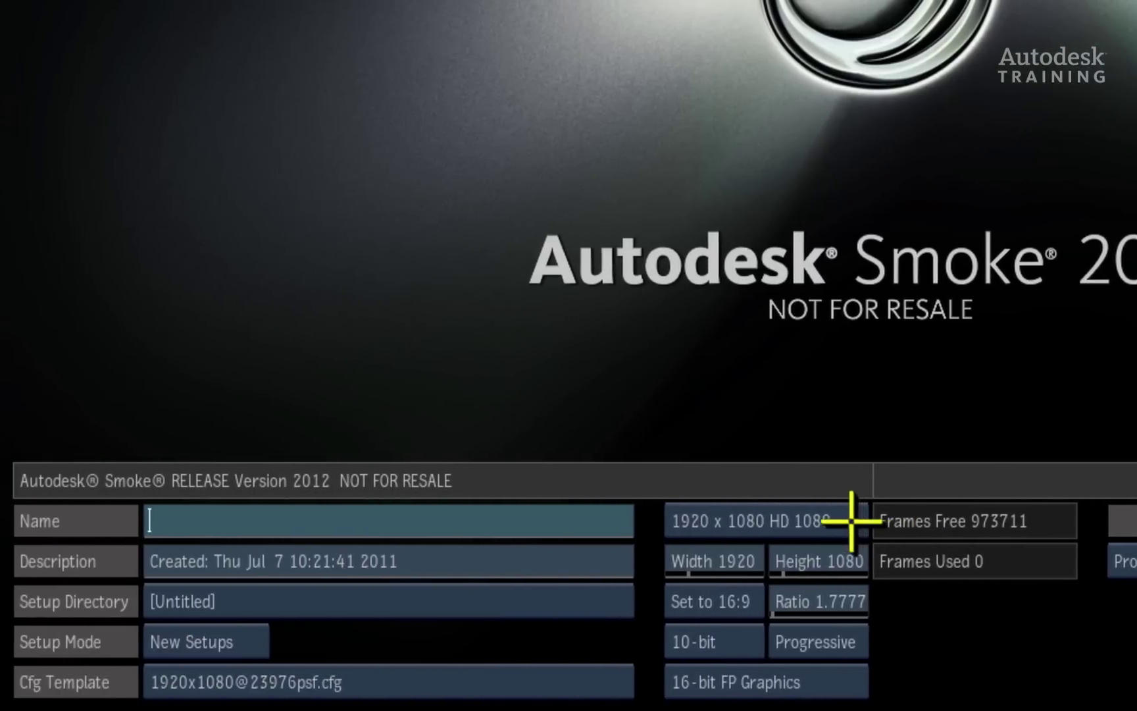
left_click(337, 521)
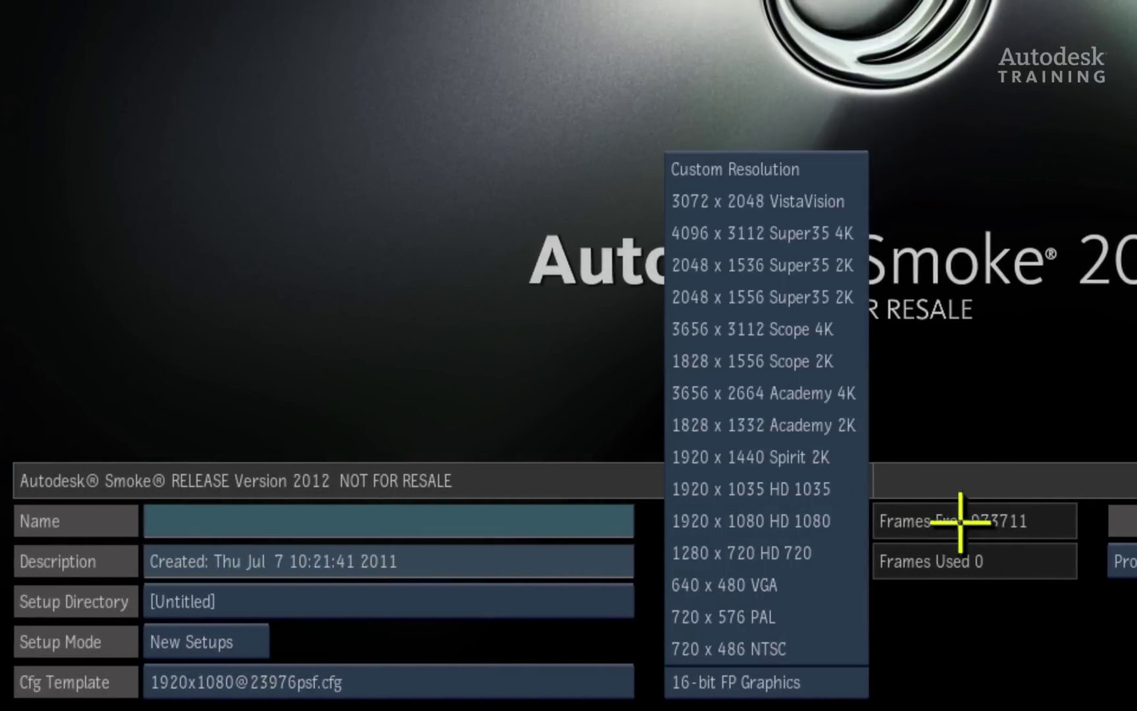
left_click(921, 520)
left_click(559, 680)
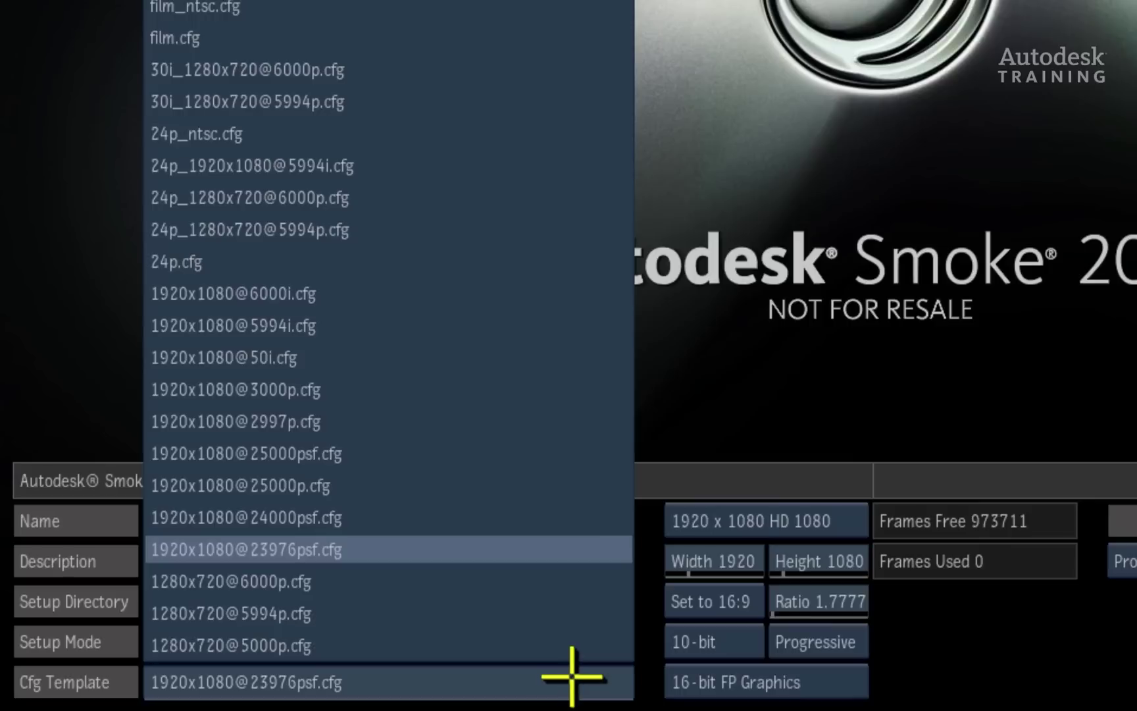
left_click(582, 675)
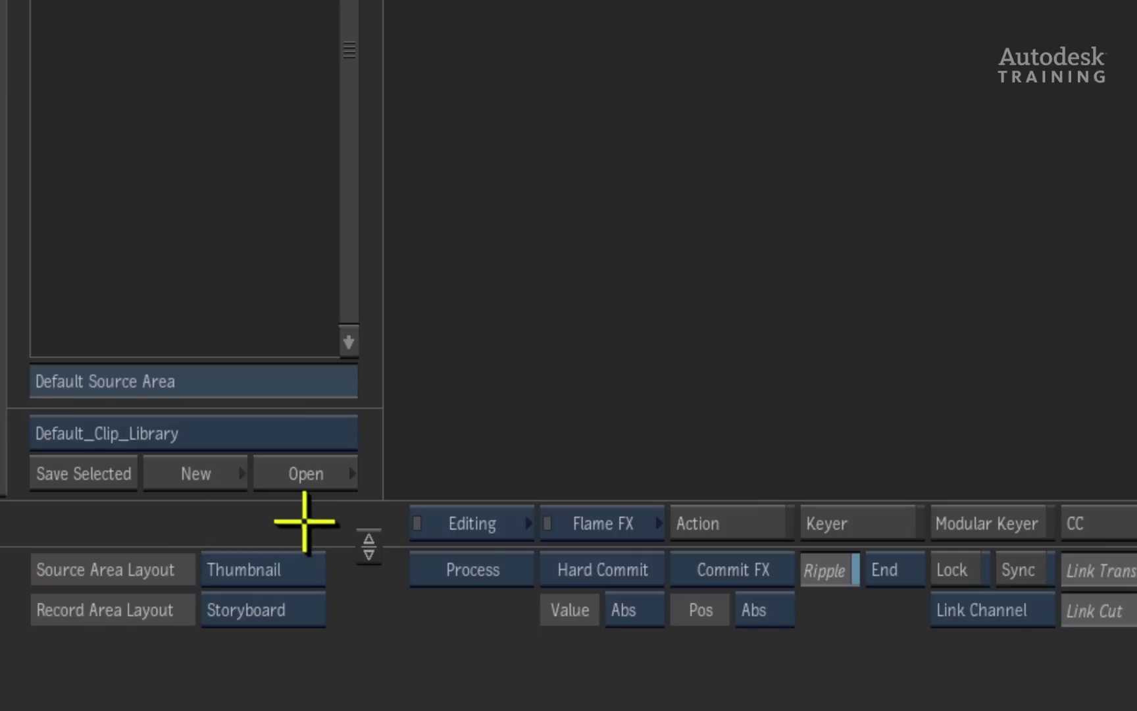
Open Default_Clip_Library in the clip library browser
left_click(306, 471)
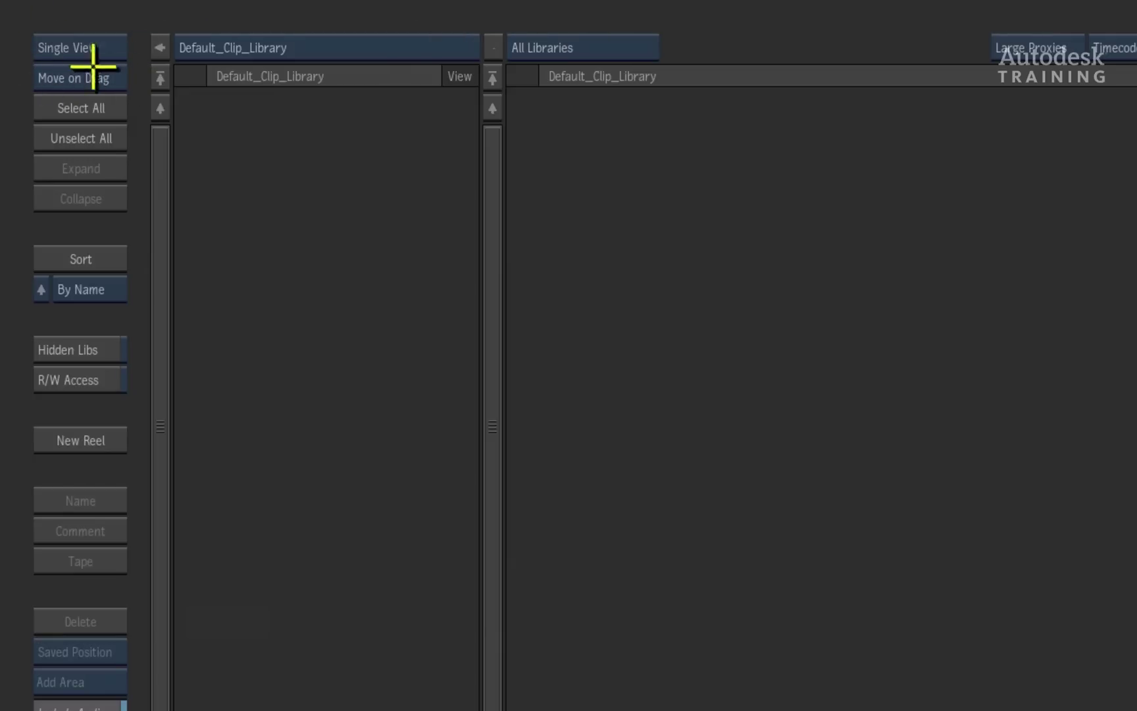
Switch the browser to Dual View and show the lower panel's library list
left_click(113, 41)
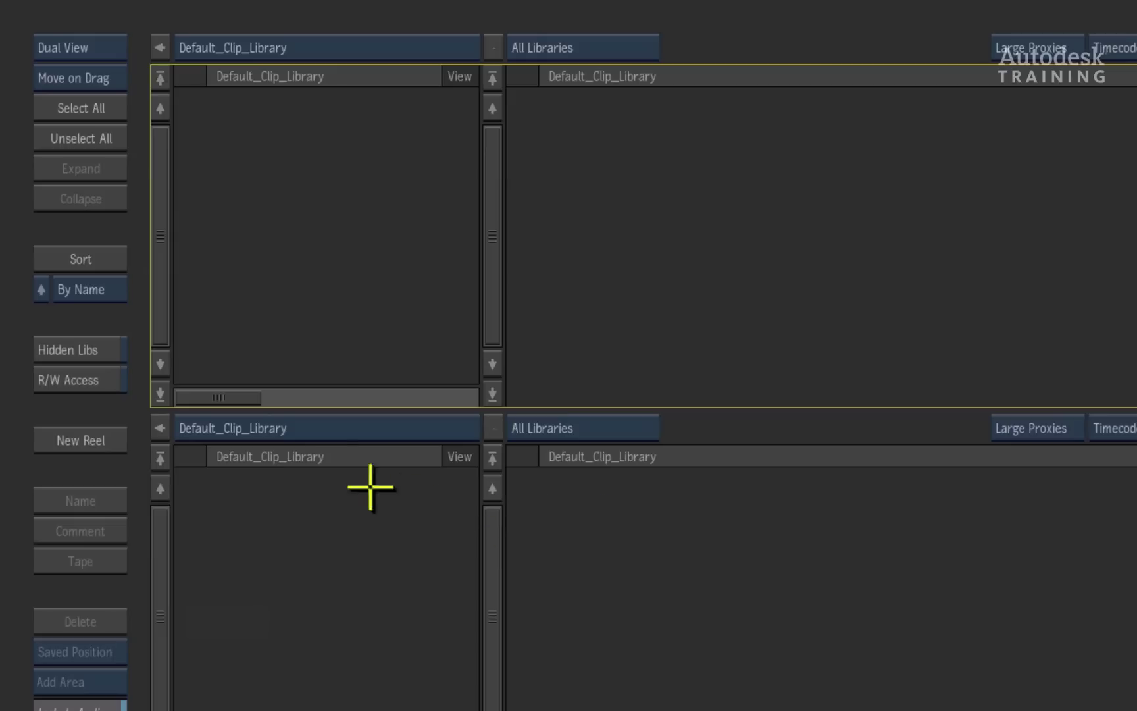
left_click(345, 426)
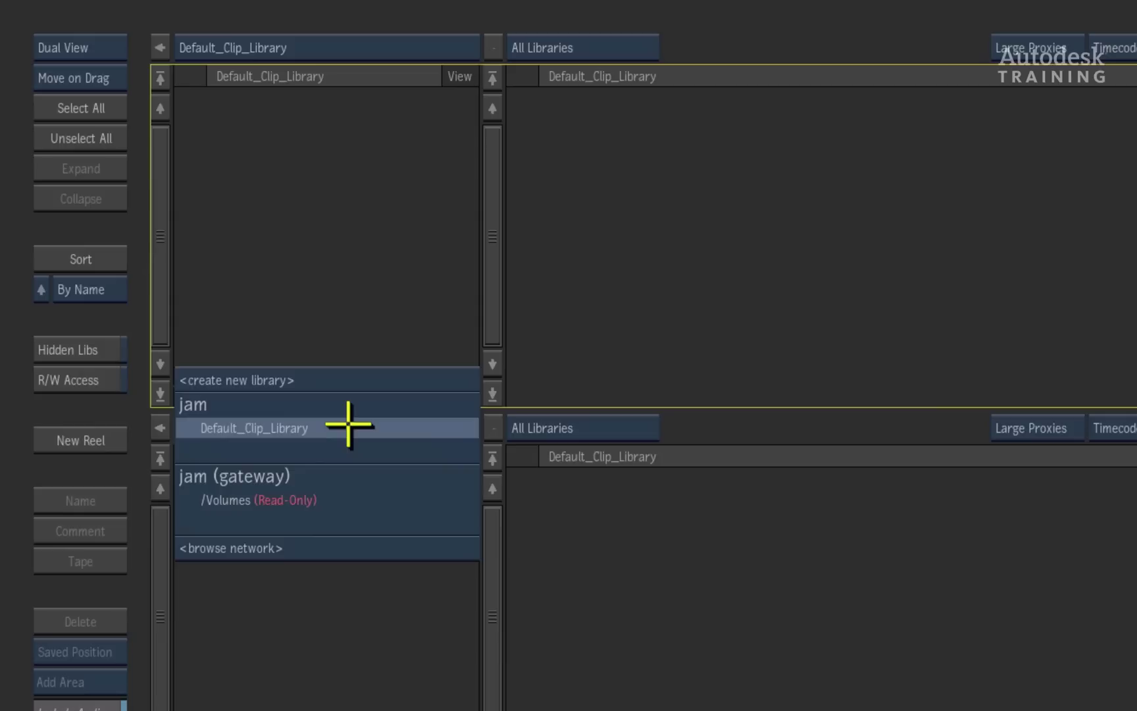
Browse /Volumes, expanding StorageMedia > Media and revealing the MEDIA folder's nine clips
left_click(385, 500)
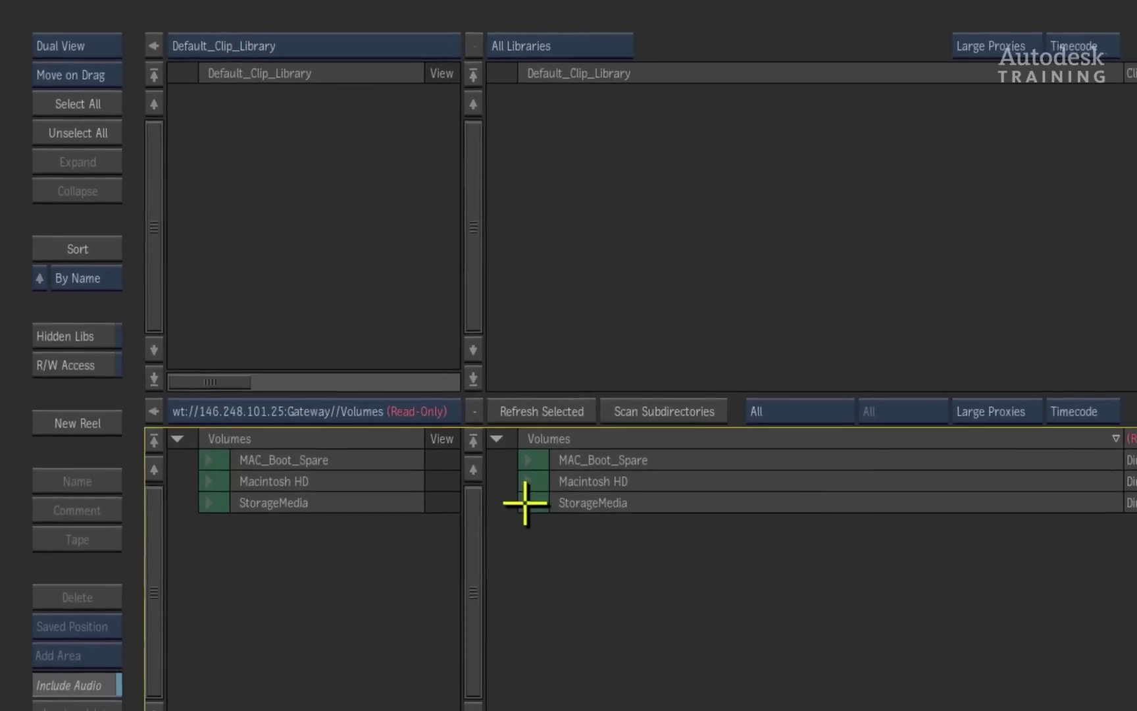
left_click(550, 523)
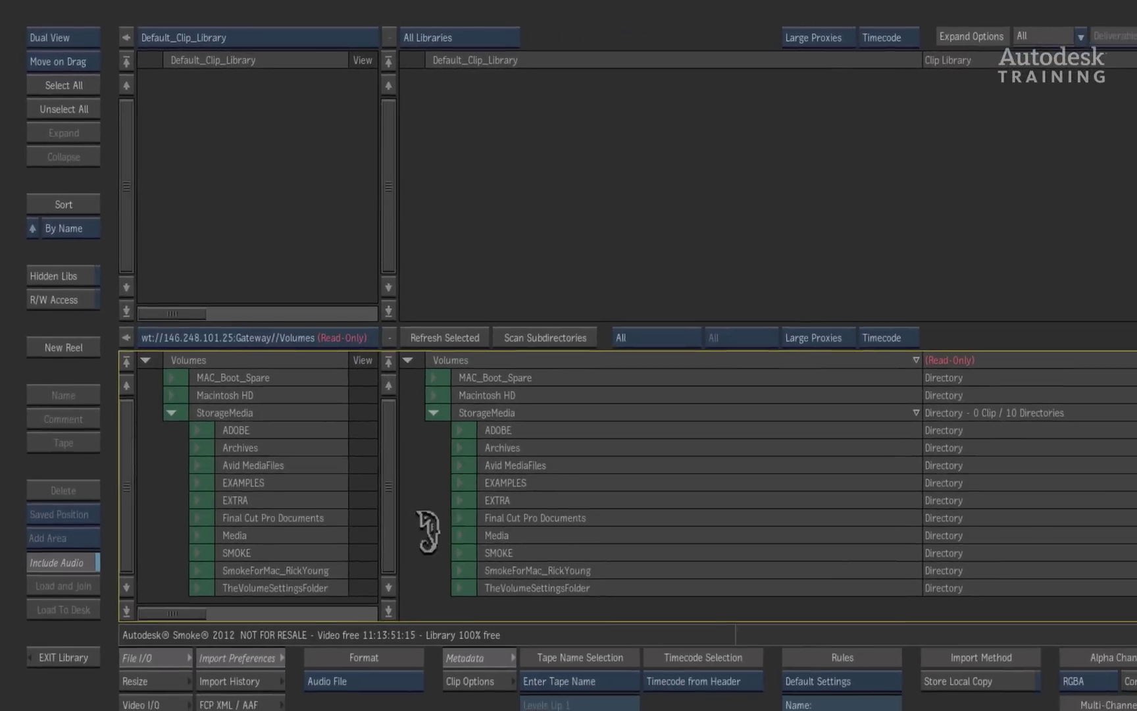
left_click(517, 596)
scroll(345, 469, "down", 3)
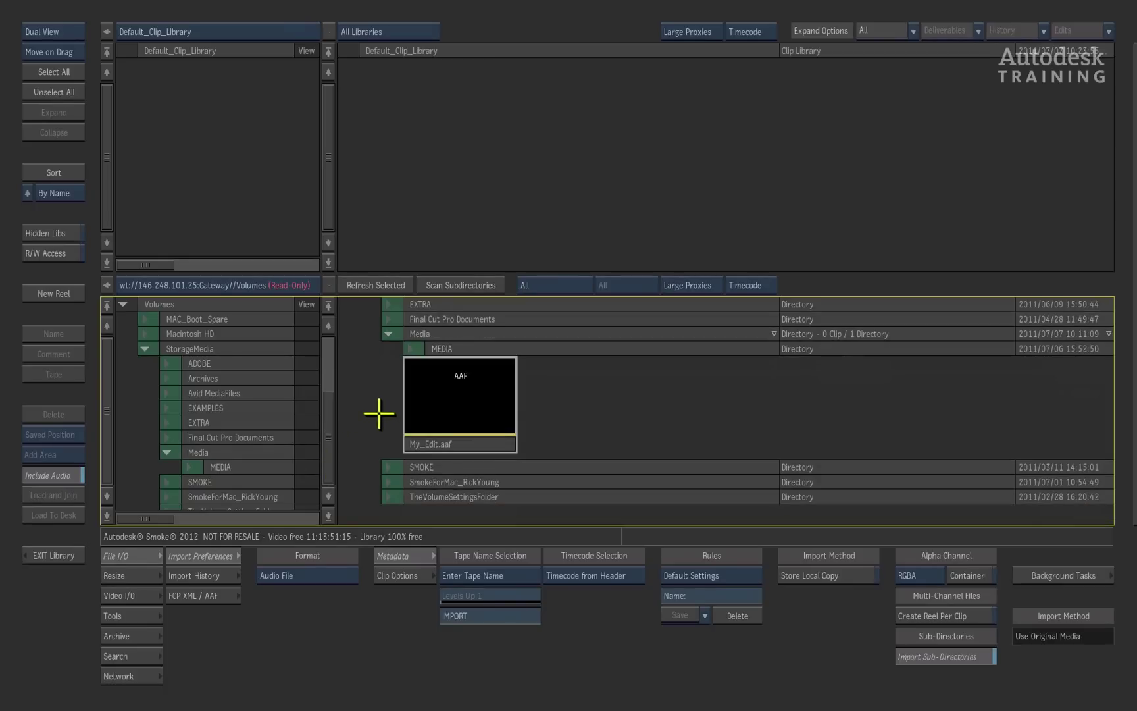
left_click(409, 349)
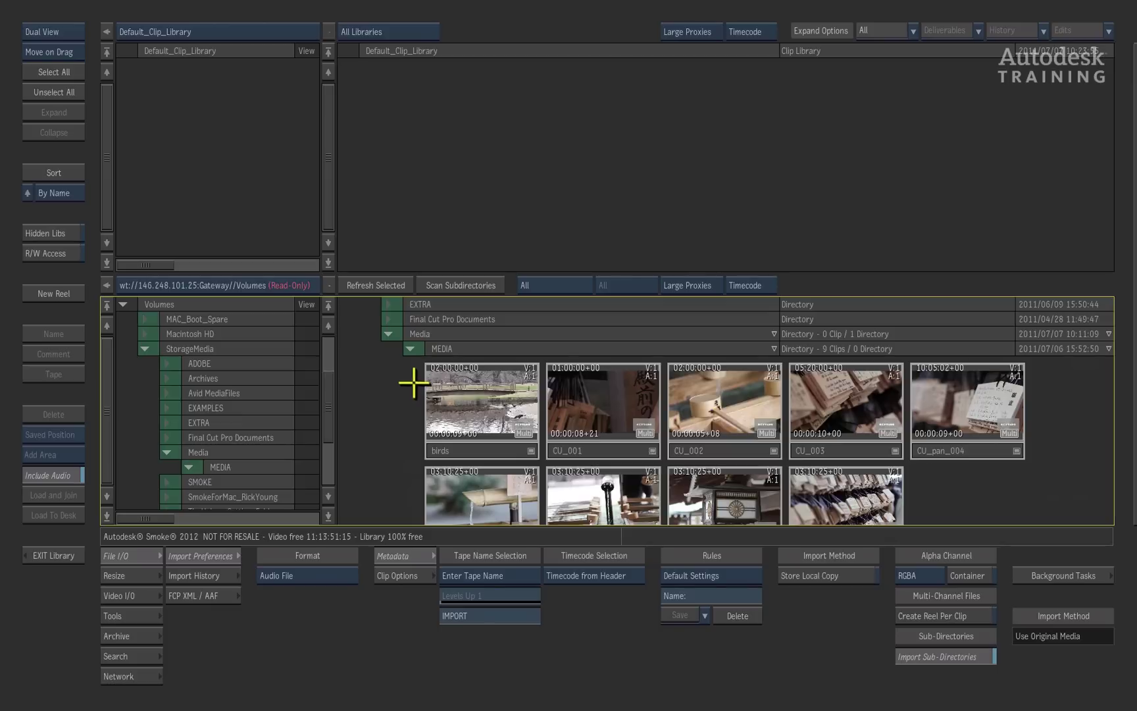
Collapse MEDIA, select My_Edit.aaf, and show its AAF Metadata Options
left_click(412, 347)
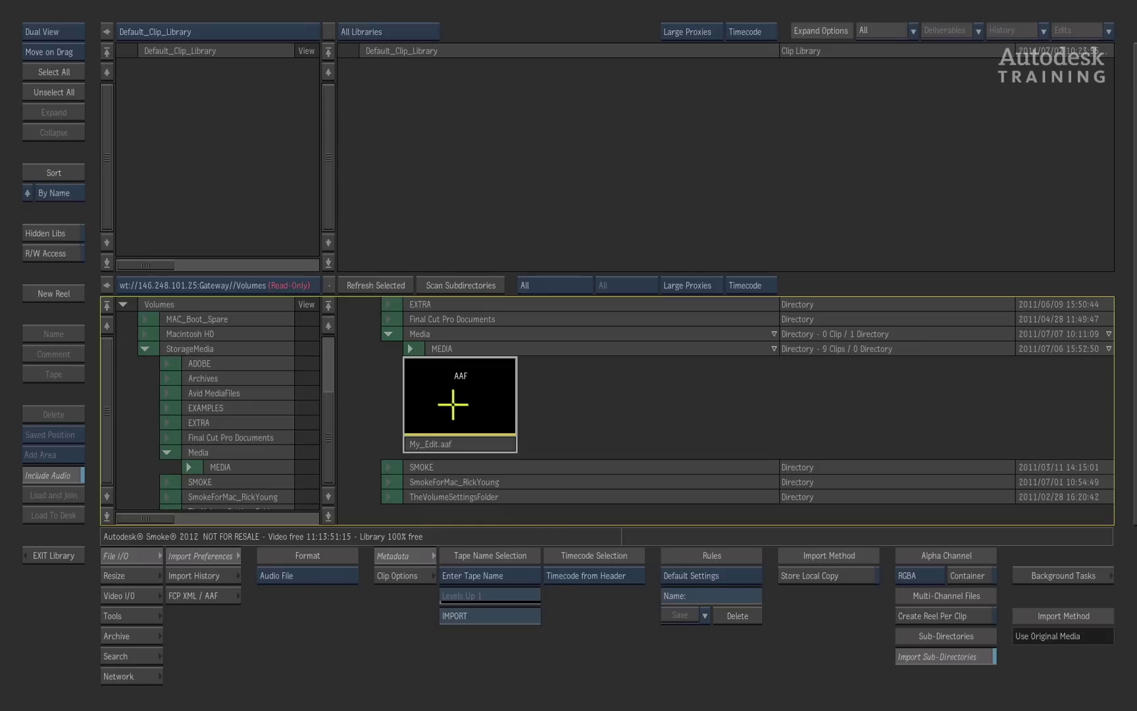
left_click(471, 442)
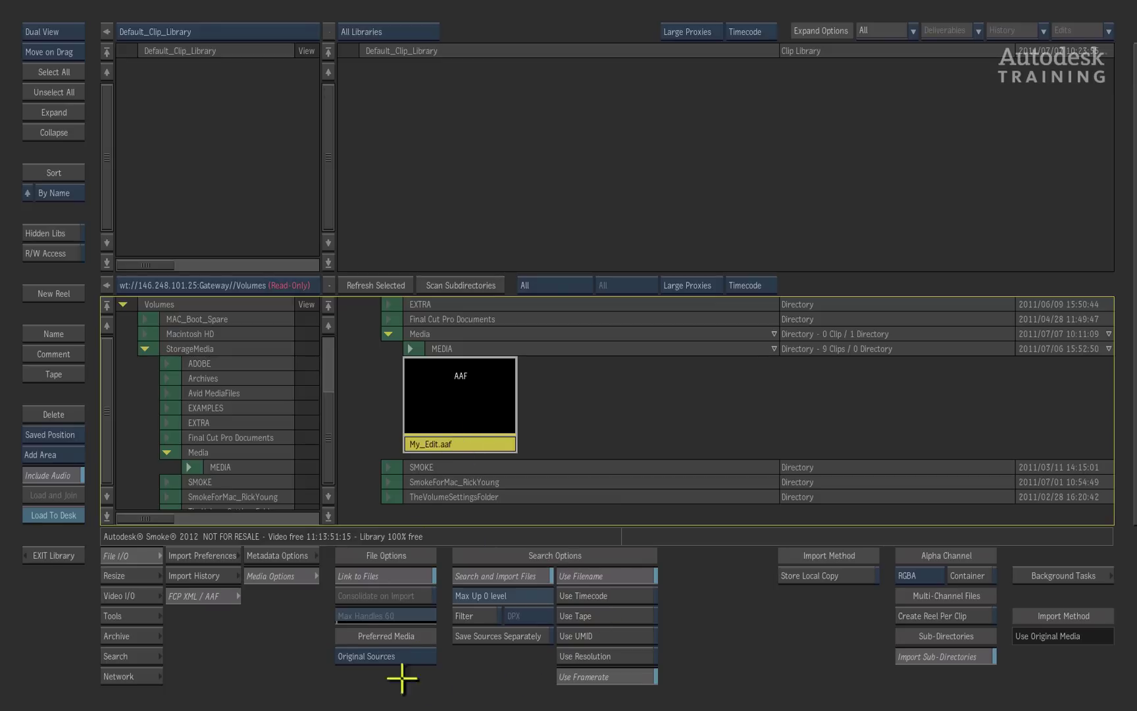
left_click(298, 554)
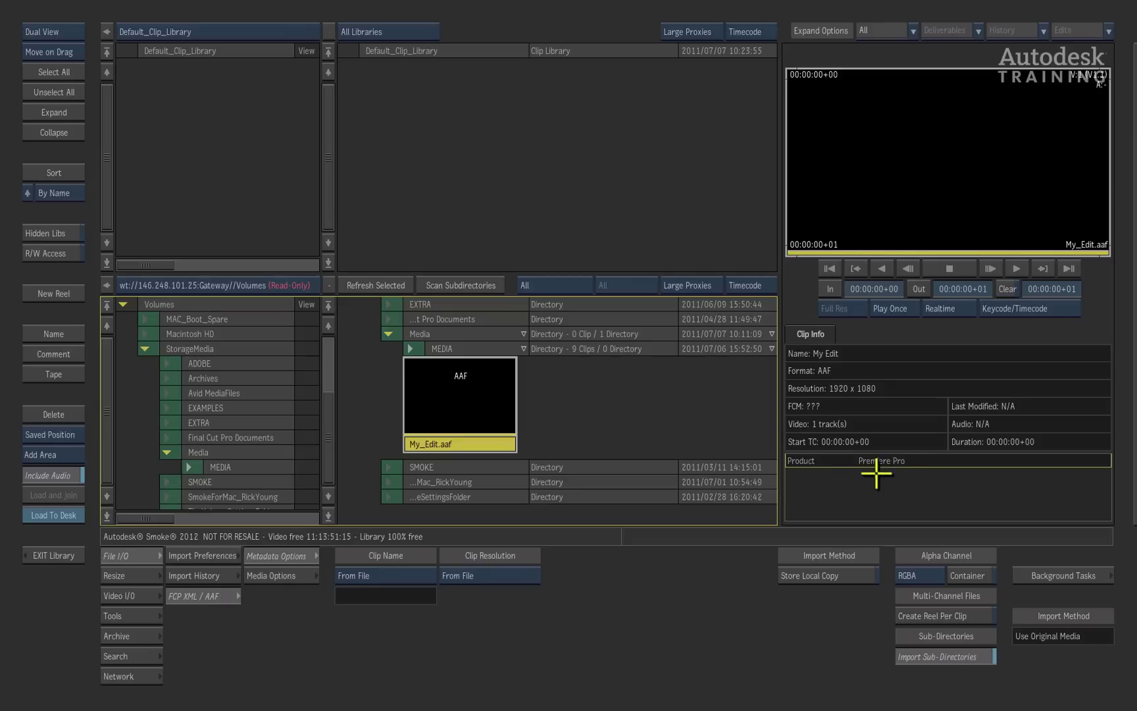
Close the preview, try the Select Resolution presets, then return clip resolution to From File
key("Escape")
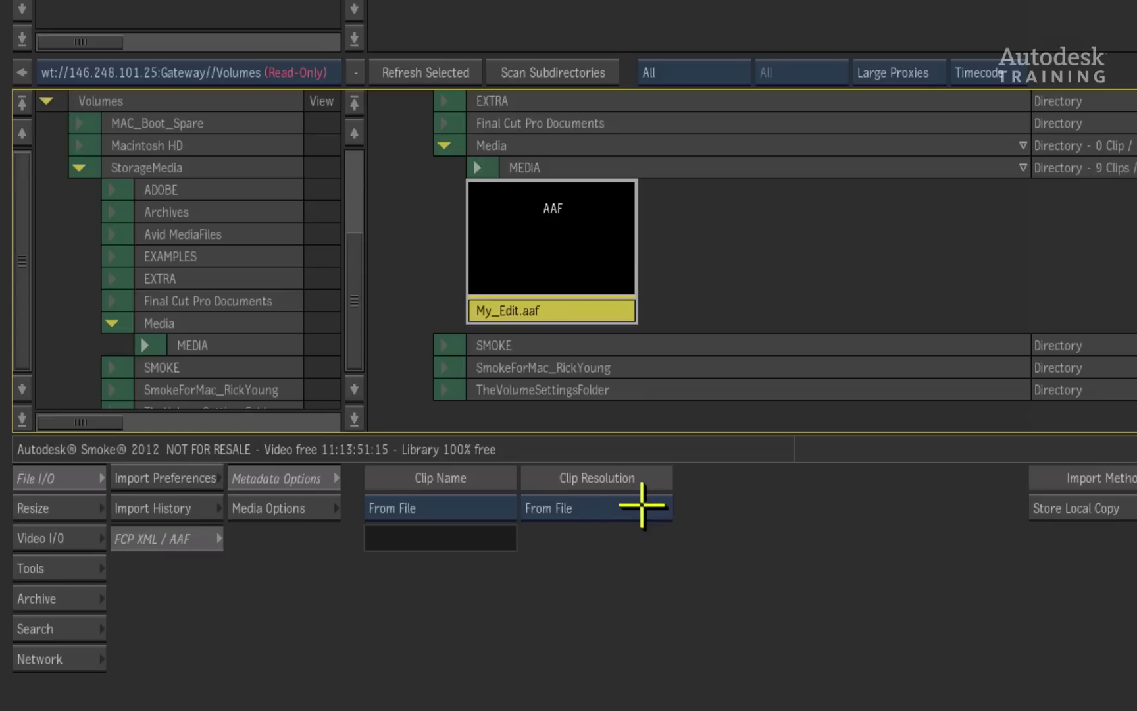
left_click(642, 506)
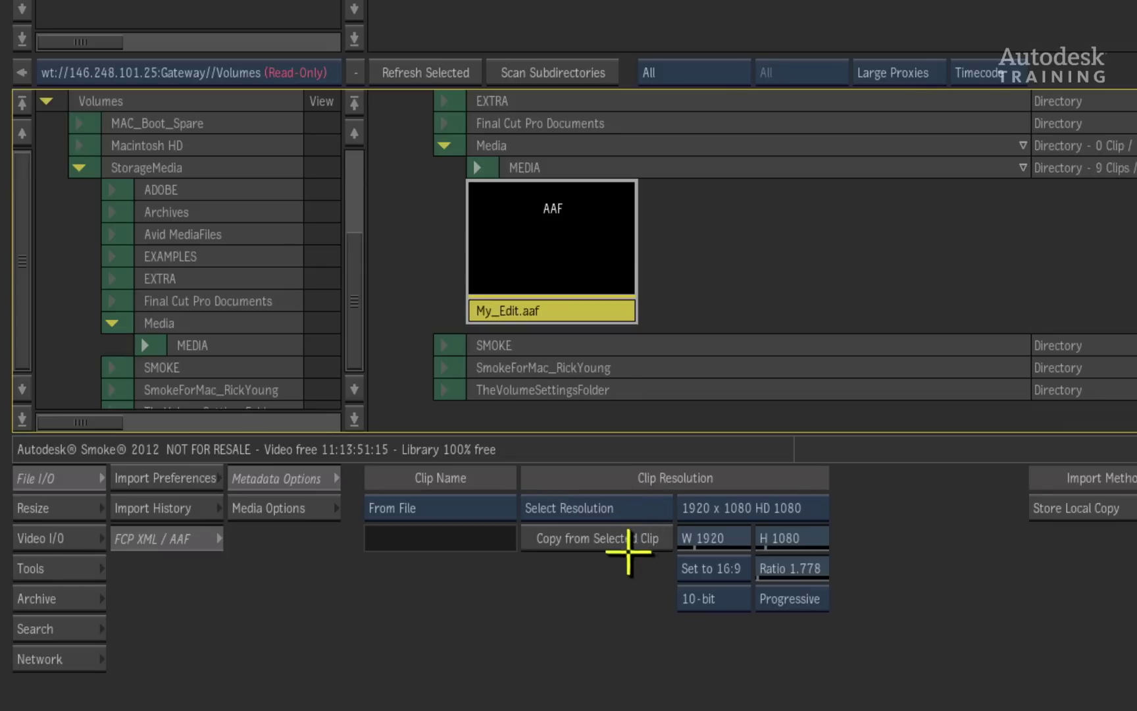
left_click(728, 512)
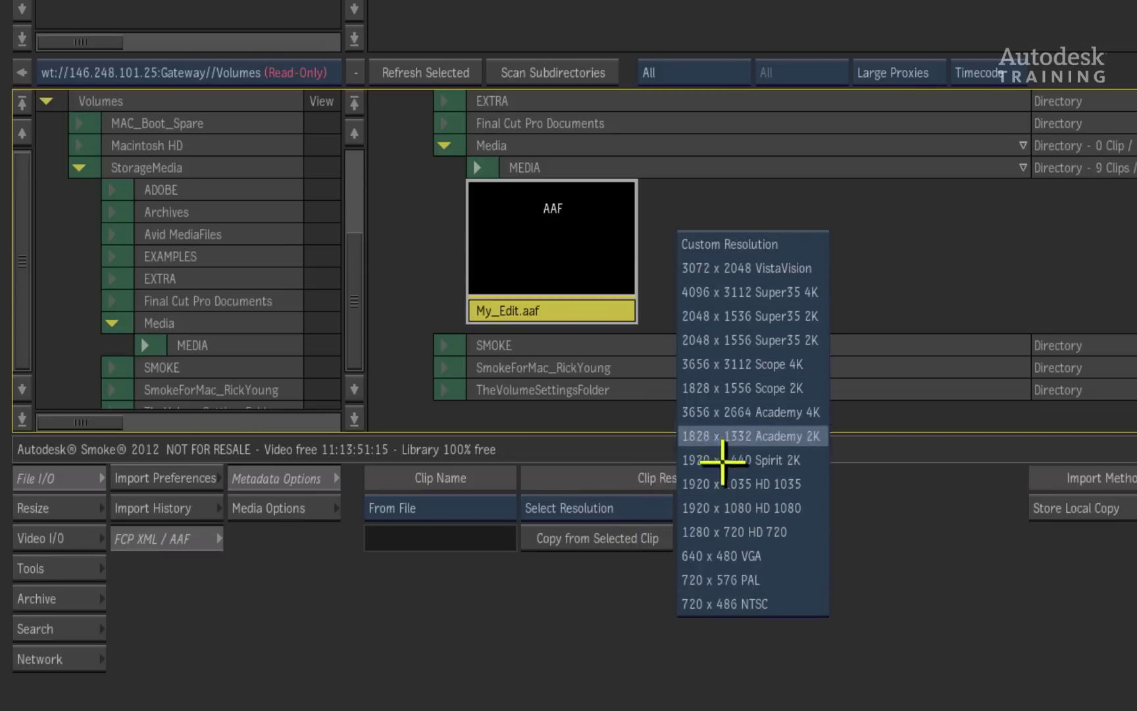
left_click(868, 519)
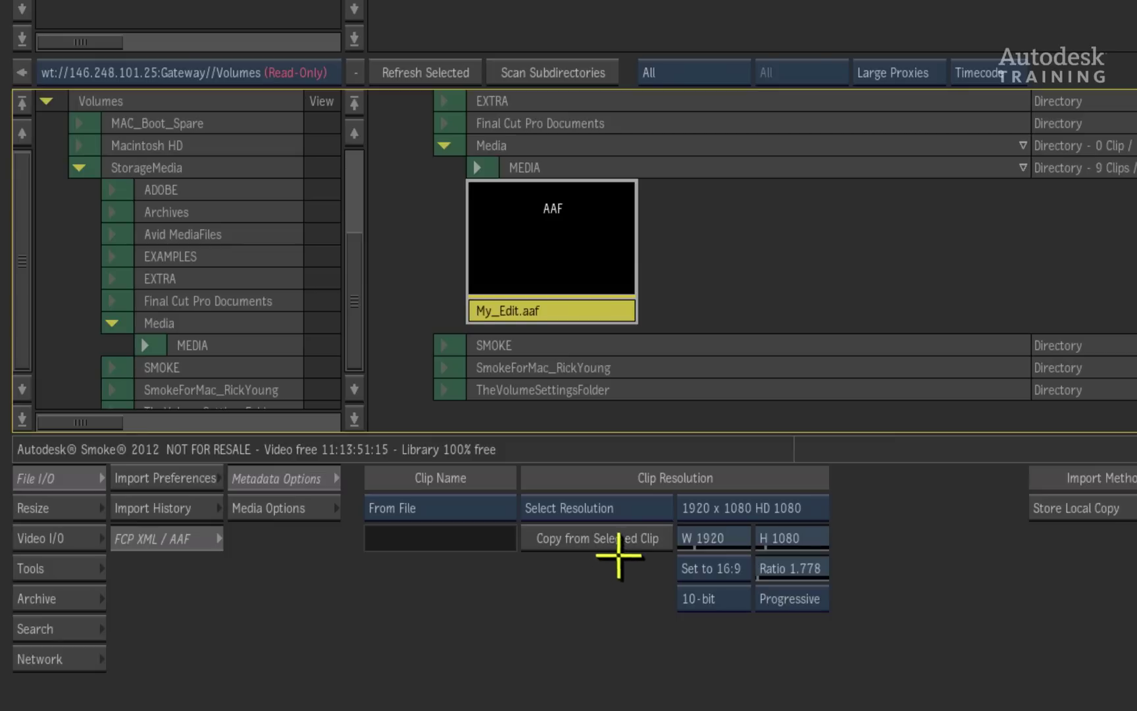
left_click(636, 502)
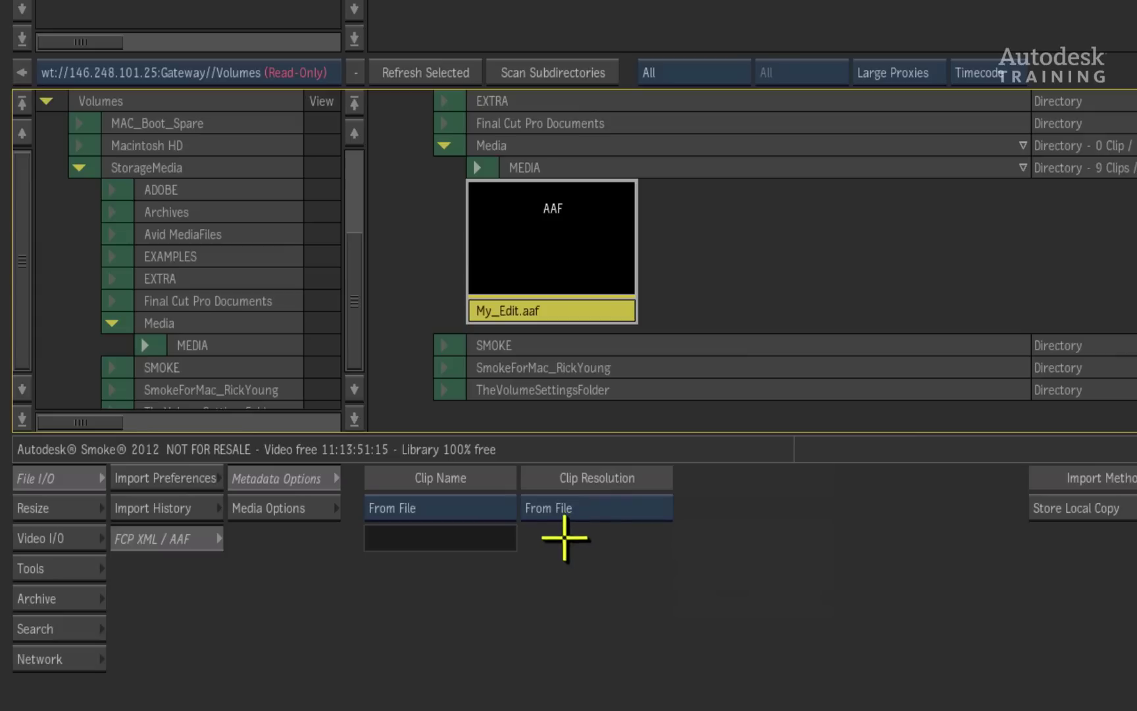
Import My_Edit.aaf into the Default_Clip_Library, relinking its 9 video and 14 audio sources
left_click(305, 508)
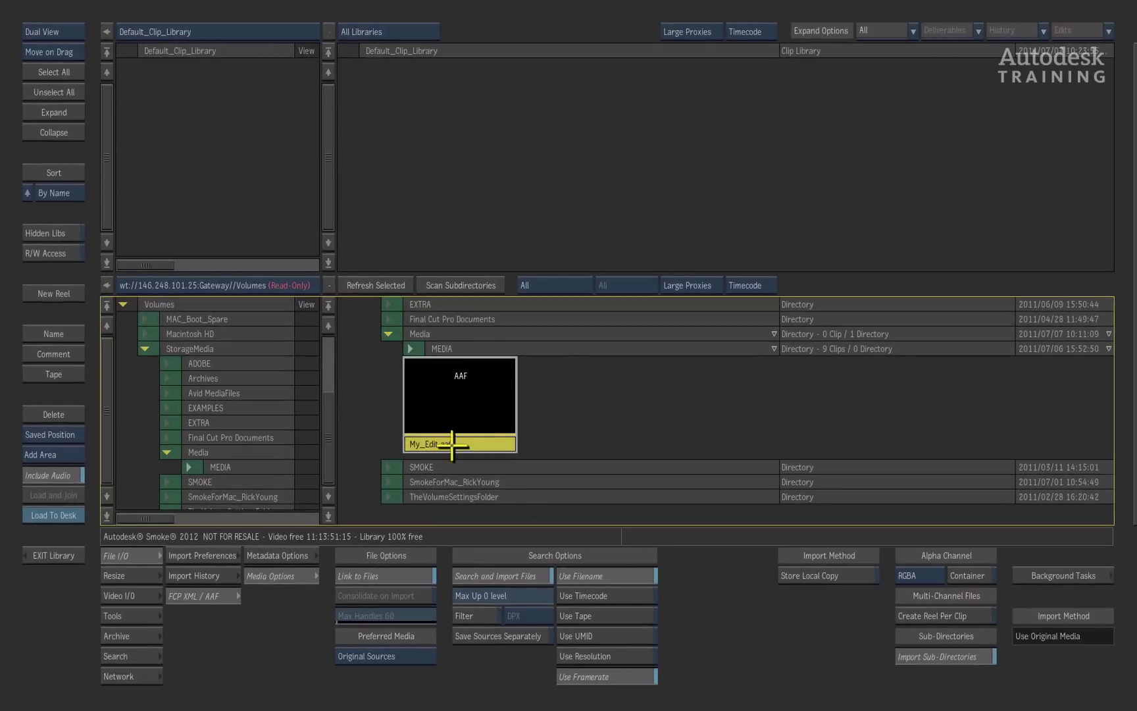
left_click_drag(452, 445, 452, 140)
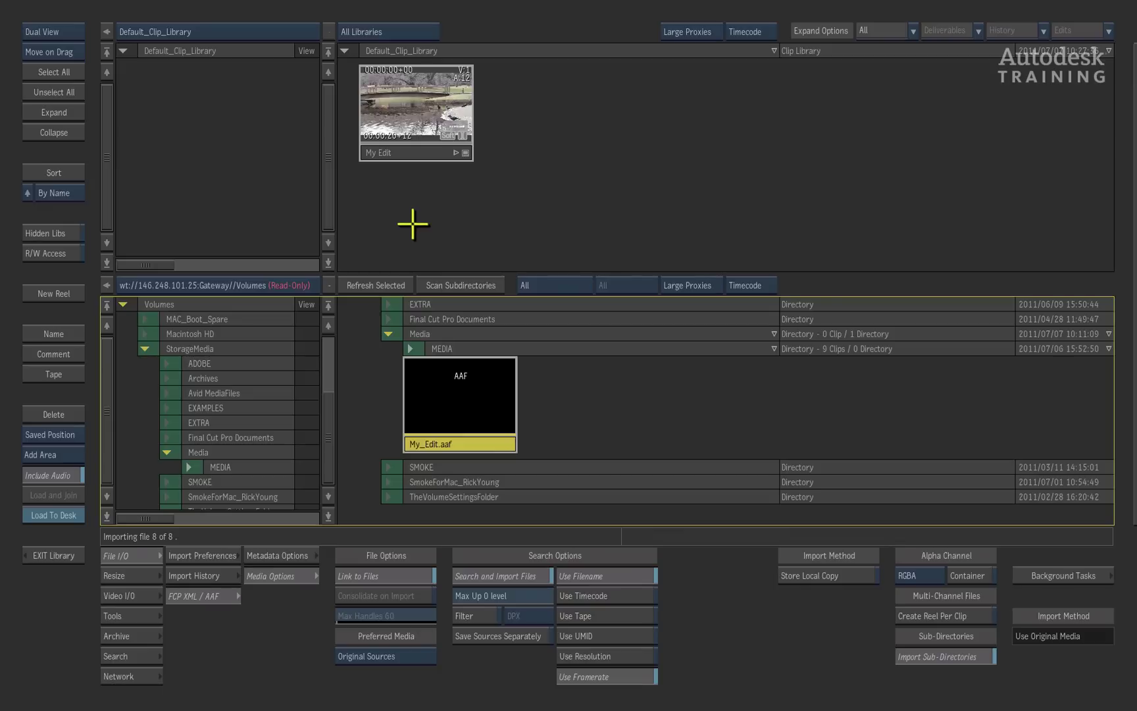
Load the My Edit clip onto the EditDesk and place it in the record timeline
left_click(421, 153)
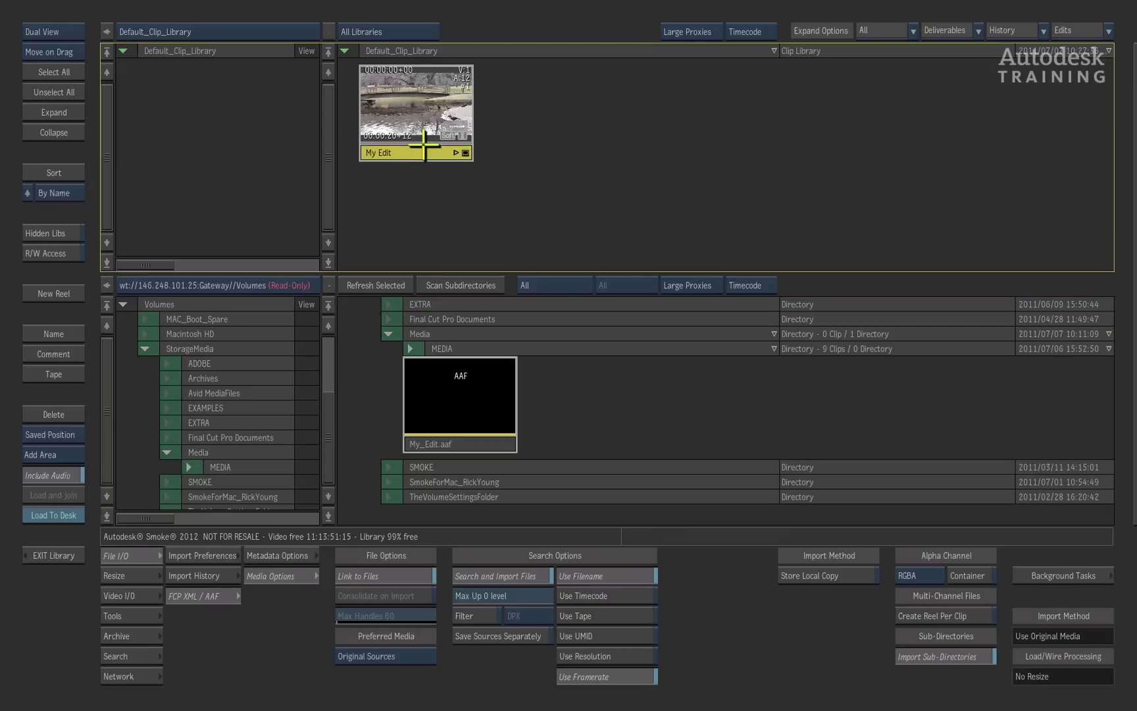
left_click(53, 515)
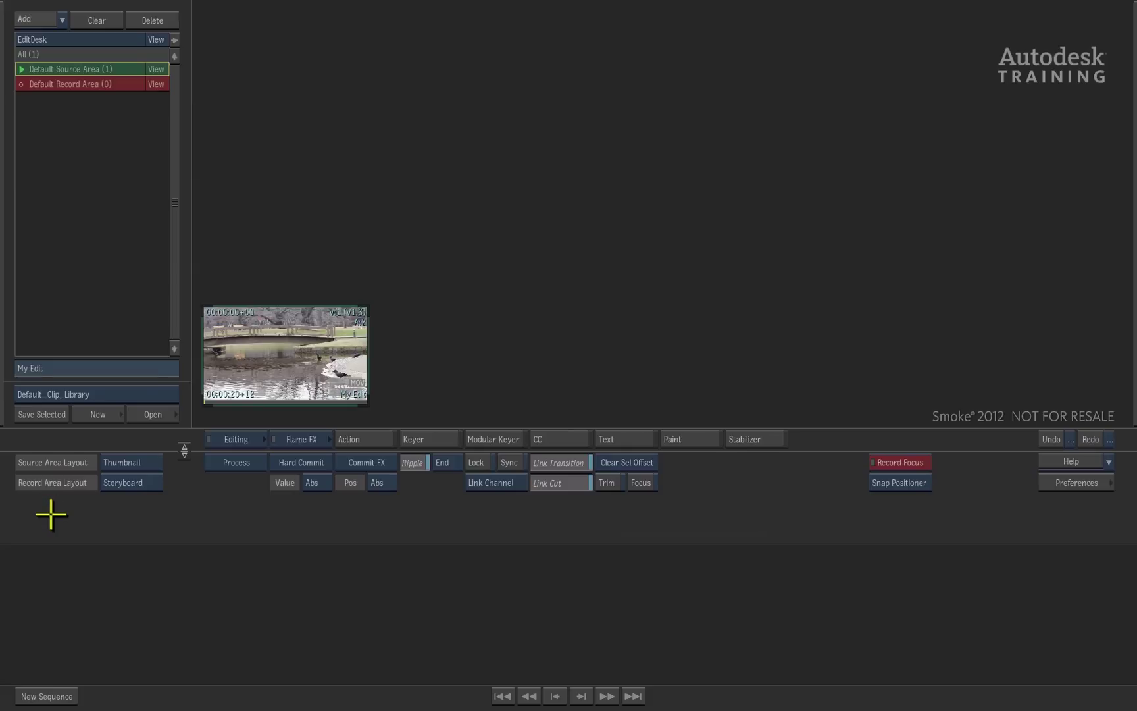
left_click_drag(310, 356, 593, 602)
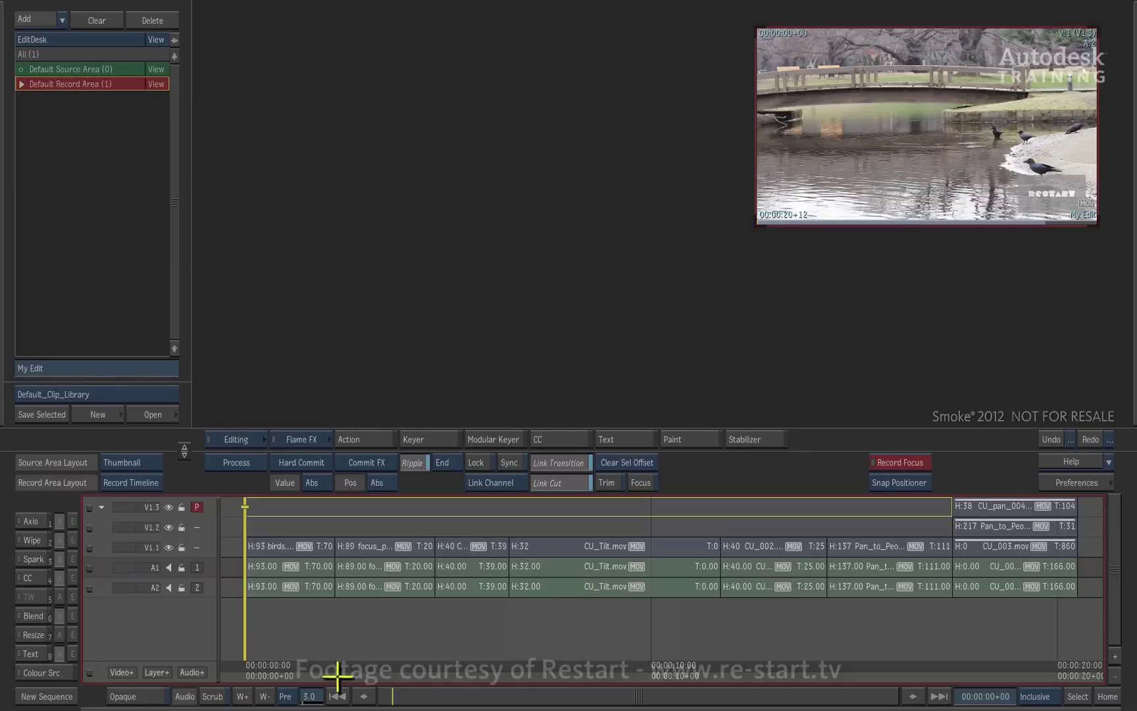
Scrub the edit to about 00:00:13+11 and check the CU_Tilt.mov and CU_Water_get.mov source info
left_click(358, 681)
left_click_drag(382, 687, 1015, 628)
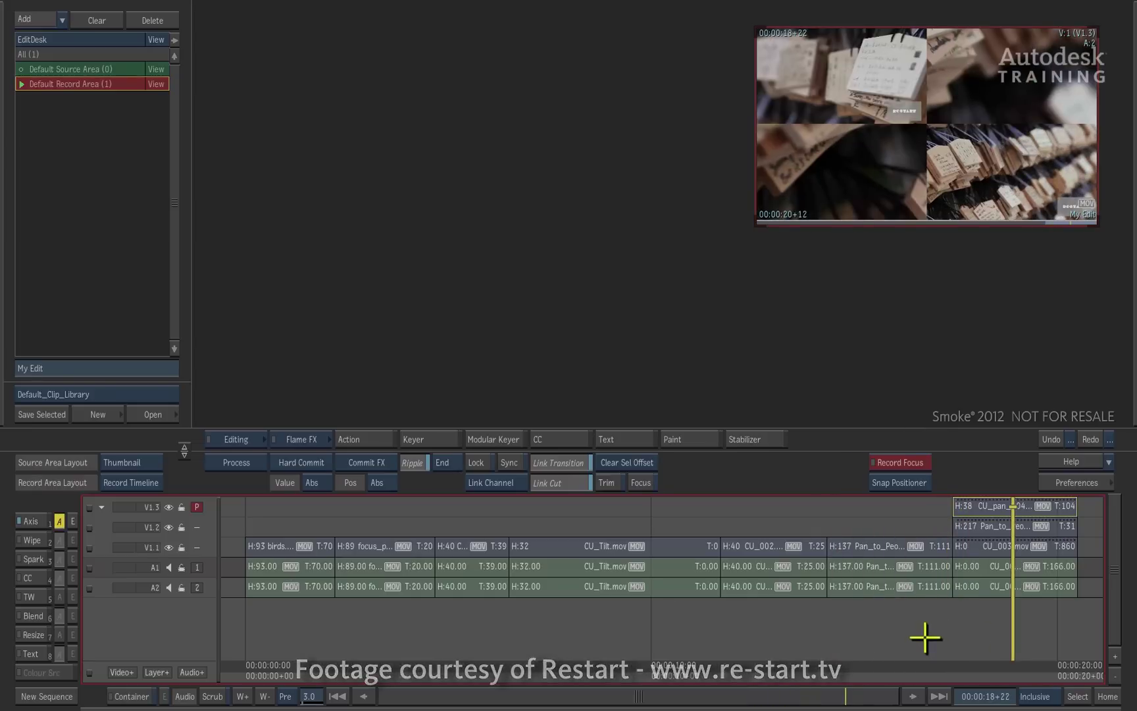
left_click(555, 546, "alt")
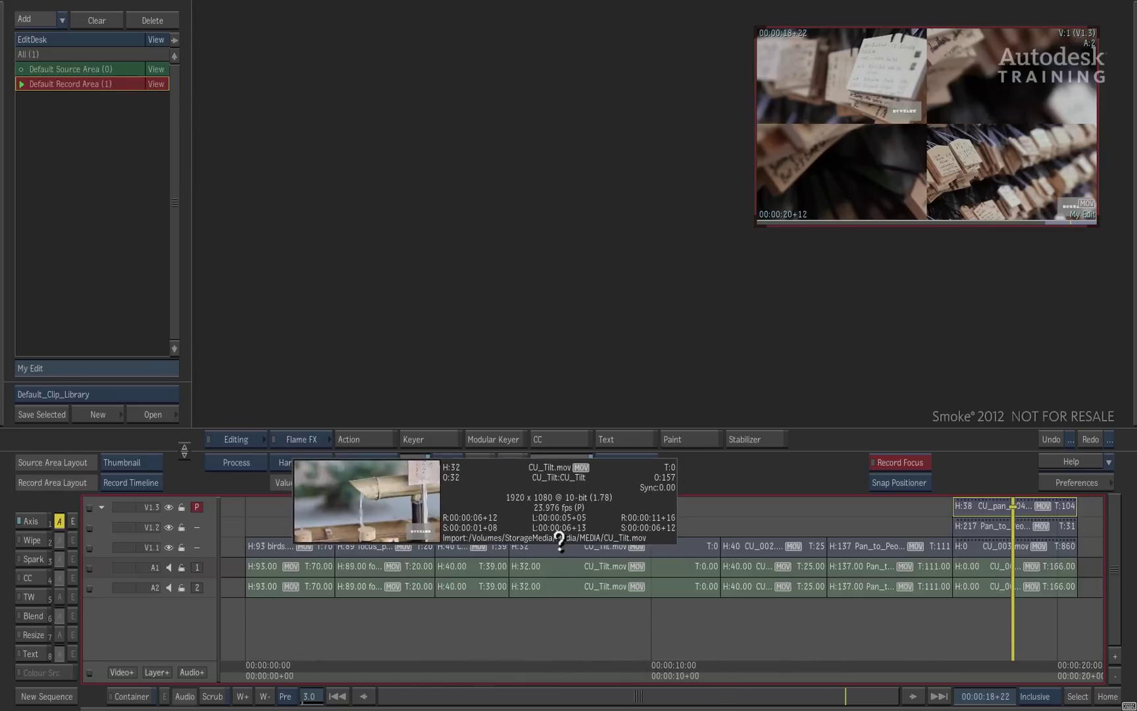
left_click_drag(560, 540, 413, 541)
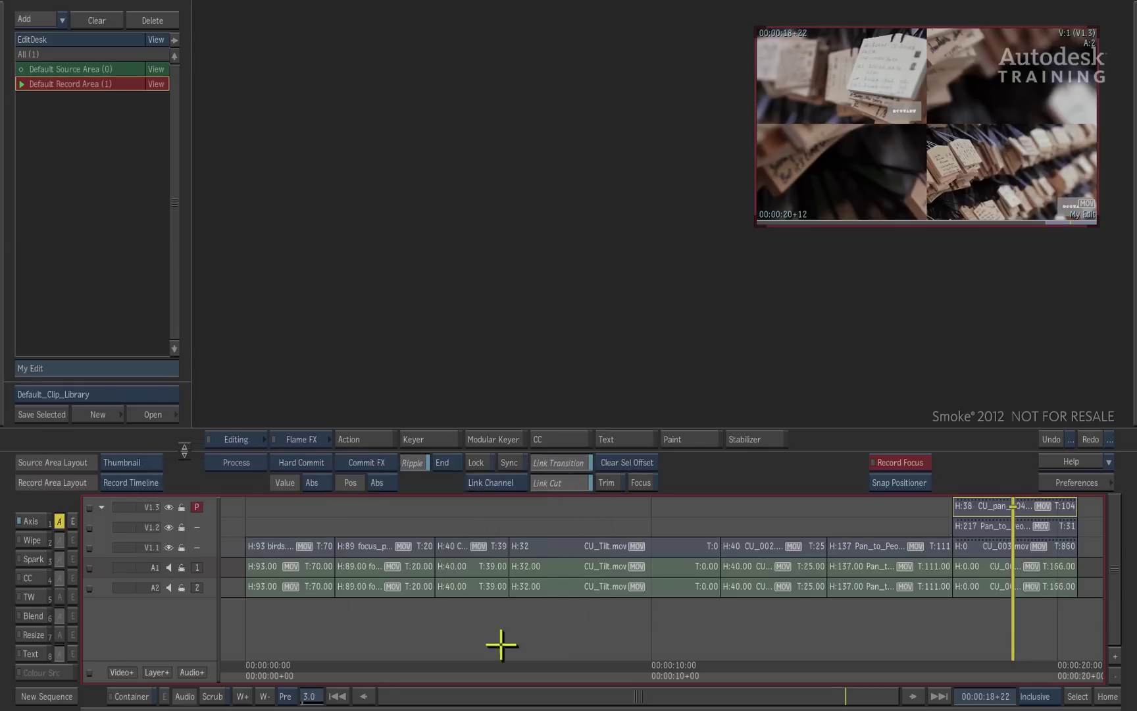
Return the My Edit positioner to 00:00:00+00 with the Home key
key("Home")
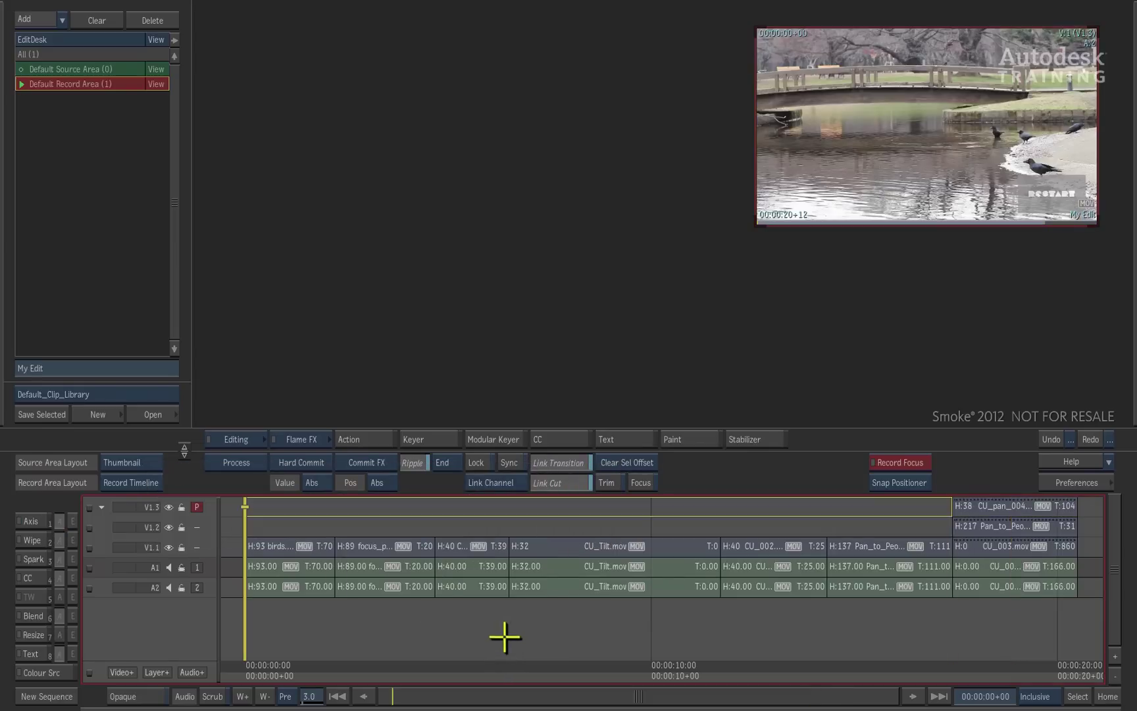